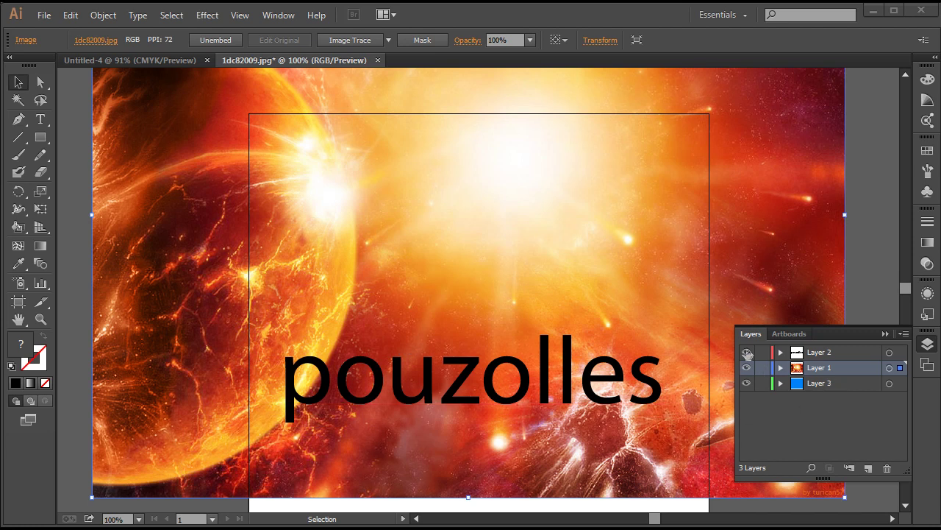
# Step: Hide Layer 2 (pouzolles text) and Layer 1 (space image), leaving only the blue background
pyautogui.click(746, 352)
pyautogui.click(747, 367)
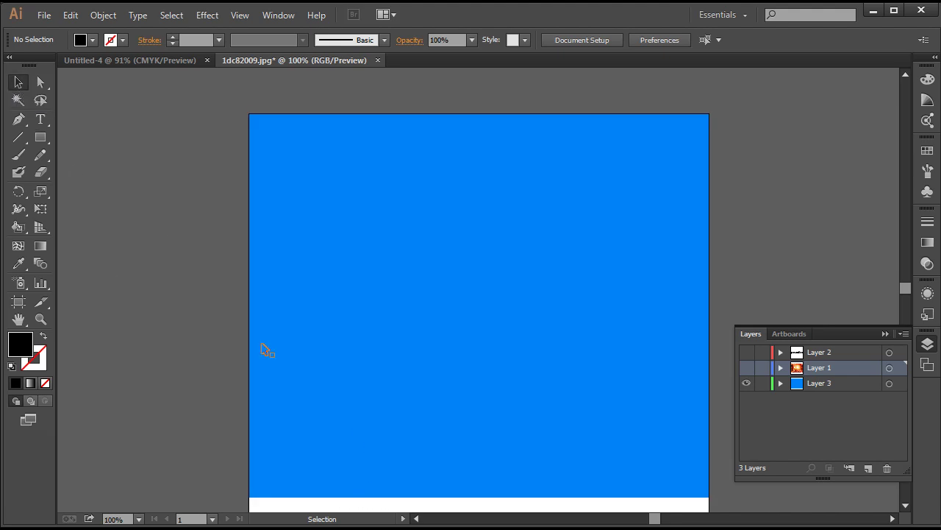
# Step: Stretch the blue background rectangle taller by pulling its bottom edge down
pyautogui.moveTo(465, 503)
pyautogui.mouseDown()
pyautogui.moveTo(464, 512)
pyautogui.moveTo(468, 503)
pyautogui.mouseUp()
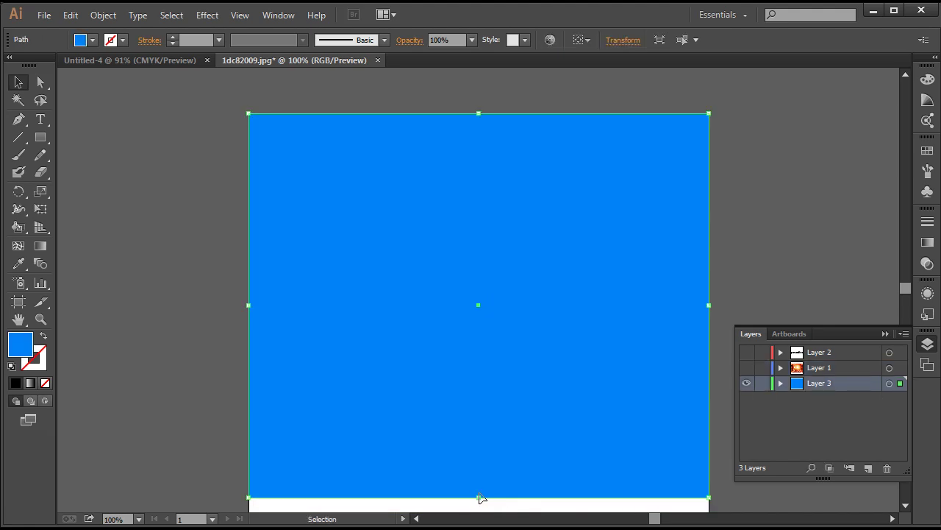
pyautogui.moveTo(480, 501); pyautogui.dragTo(483, 497)
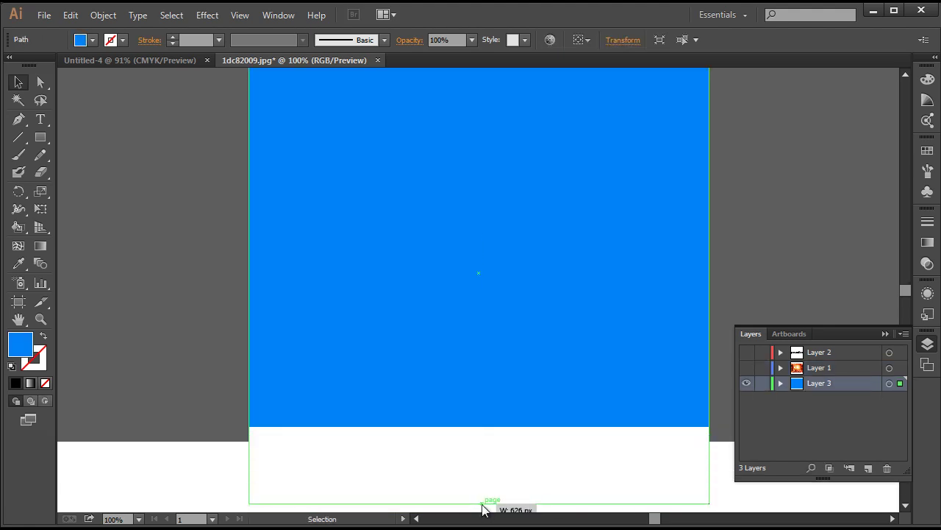
pyautogui.scroll(1, 503, 356)
pyautogui.scroll(3, 504, 356)
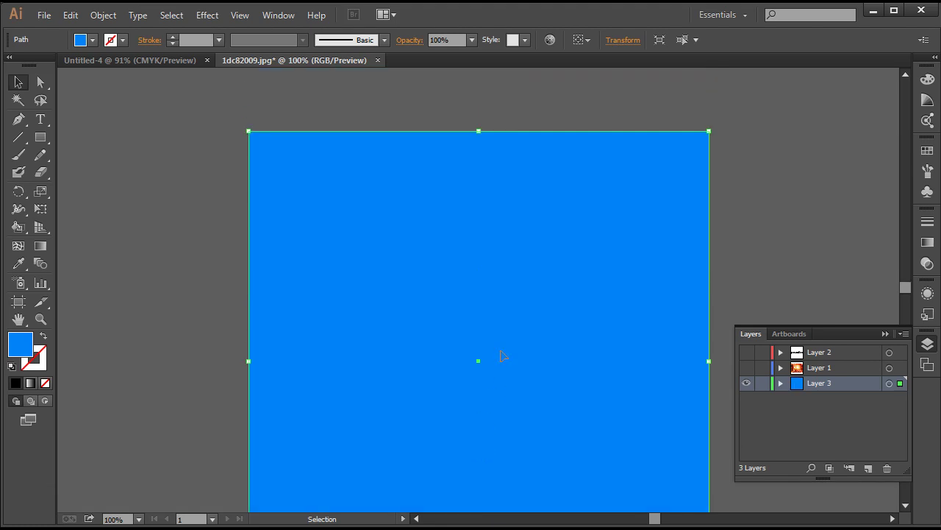
pyautogui.scroll(-2, 511, 351)
# Step: Make the space image and pouzolles text layers visible again
pyautogui.click(747, 367)
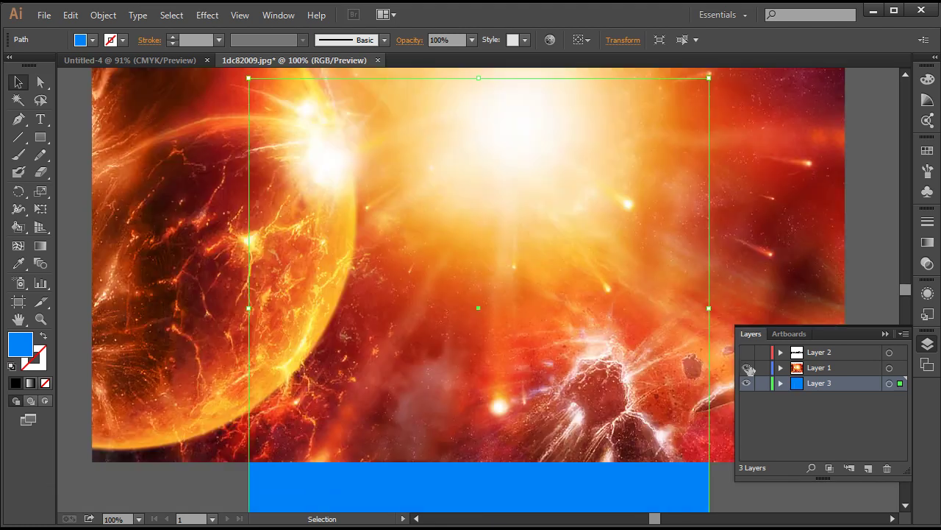
pyautogui.scroll(1, 513, 425)
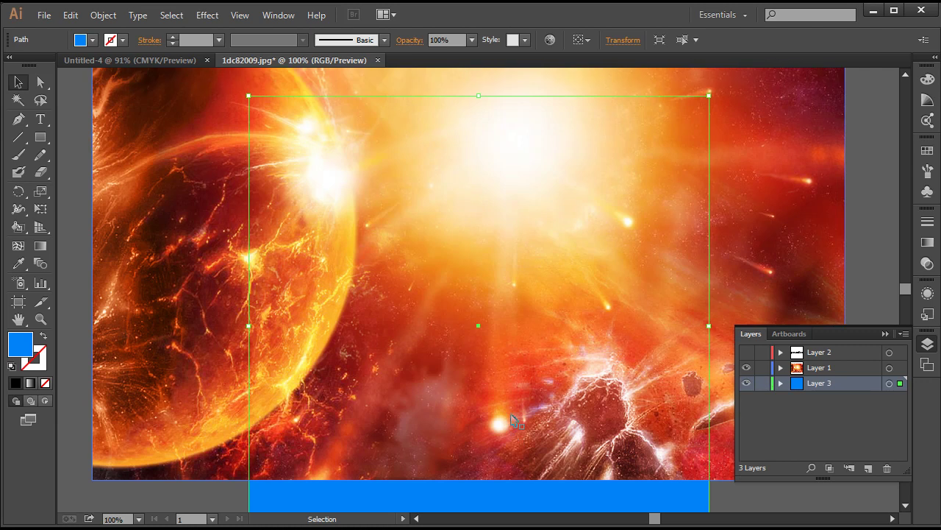
pyautogui.scroll(2, 513, 423)
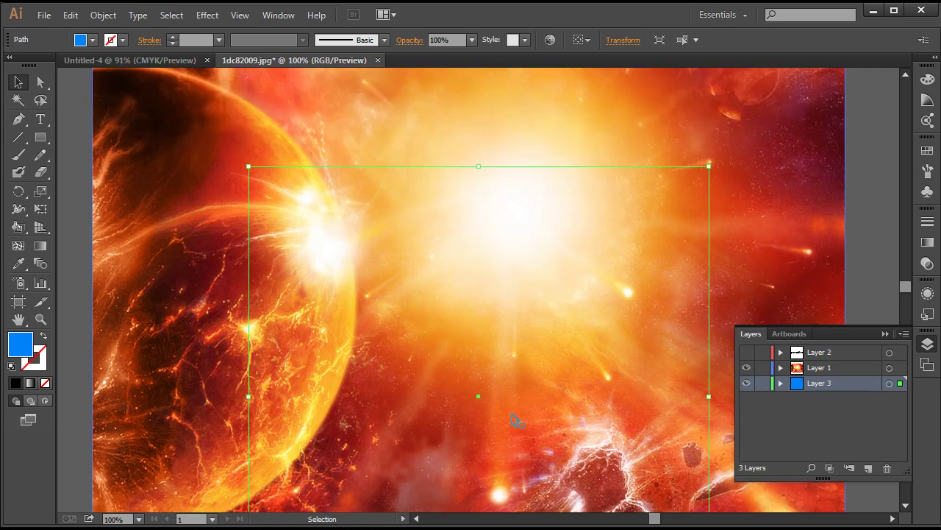
pyautogui.click(746, 352)
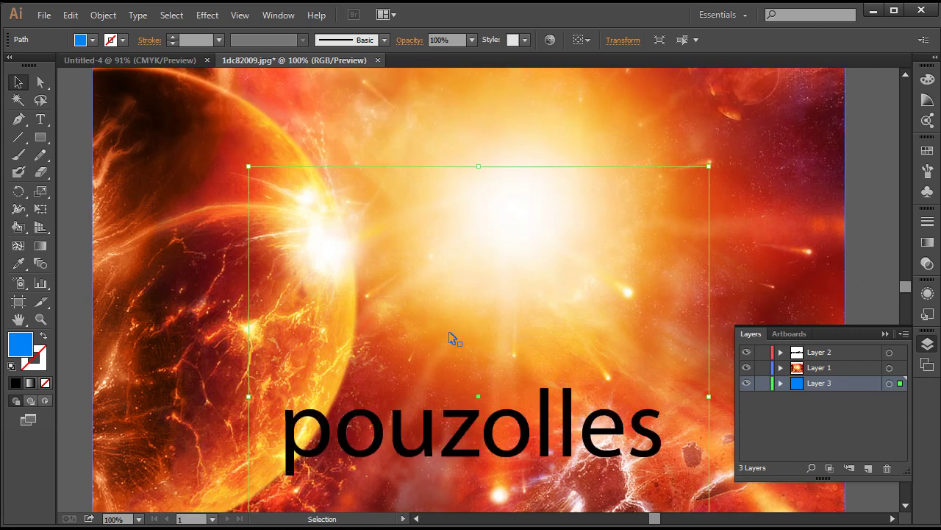
pyautogui.scroll(-1, 456, 439)
pyautogui.scroll(-1, 457, 435)
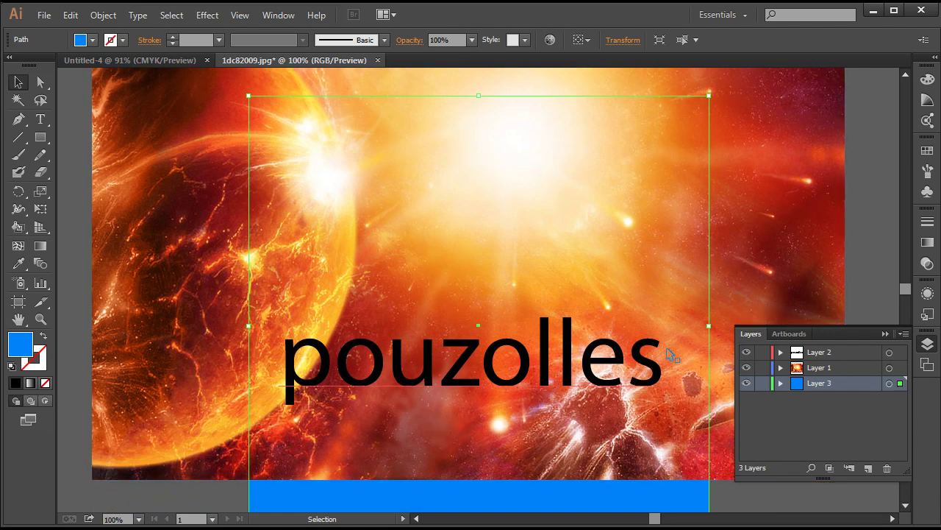
# Step: Target the pouzolles text layer and add the space image layer to the selection
pyautogui.click(317, 347)
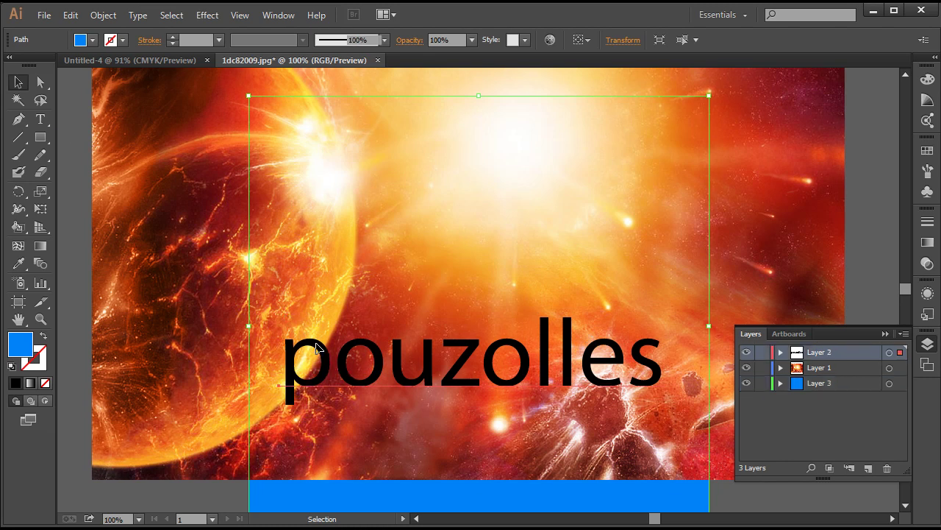
pyautogui.click(781, 352)
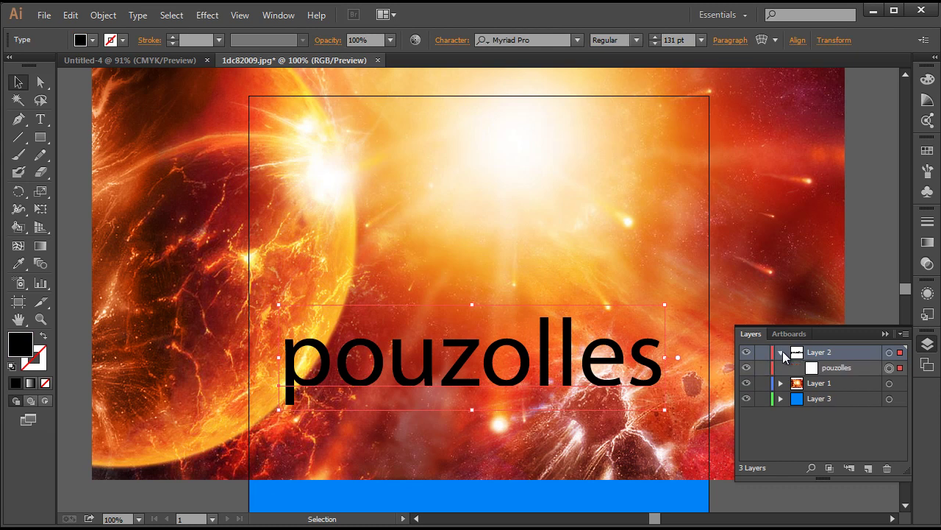
pyautogui.click(836, 367)
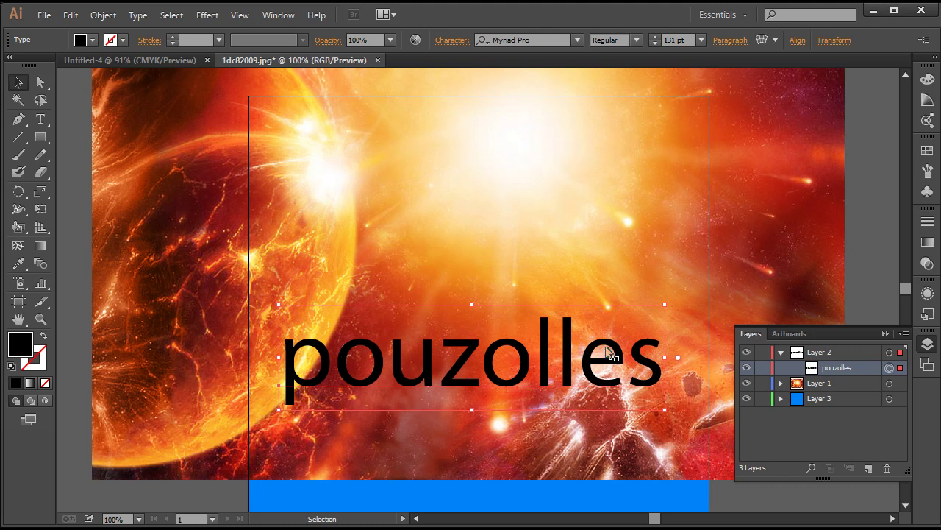
pyautogui.click(782, 352)
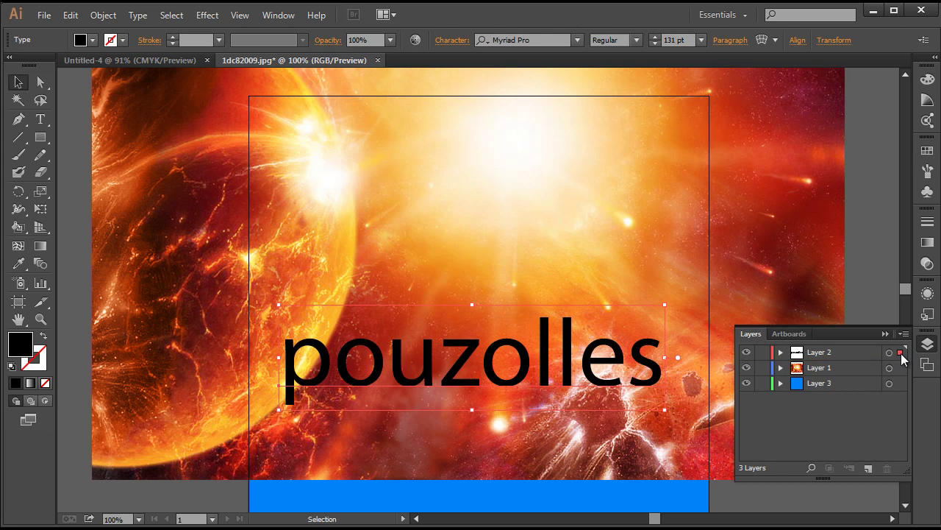
pyautogui.click(861, 352)
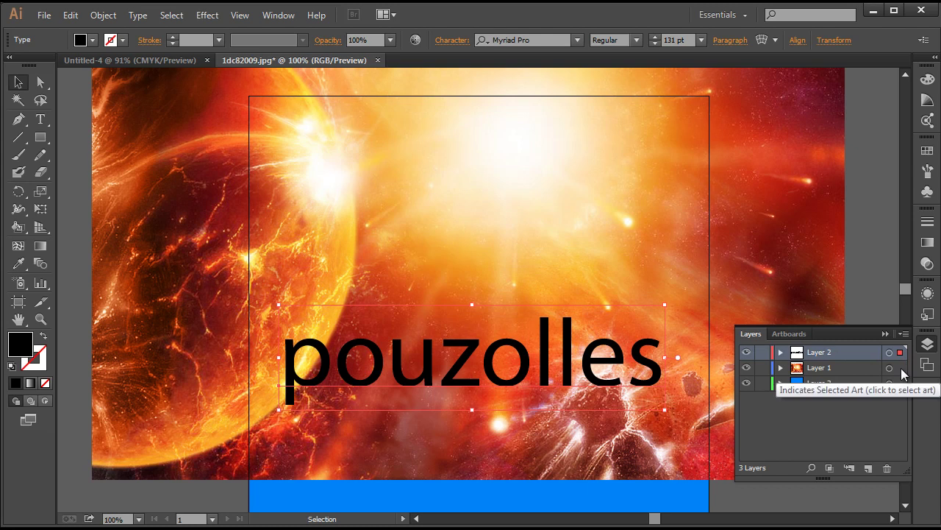
pyautogui.keyDown('shift'); pyautogui.click(901, 368); pyautogui.keyUp('shift')
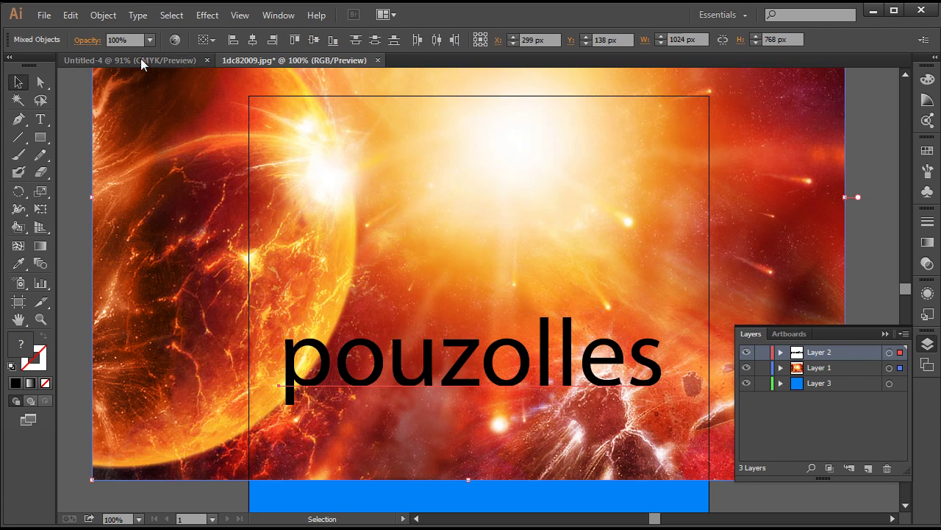
# Step: Clip the space image inside the pouzolles text and drag the masked word higher
pyautogui.click(103, 15)
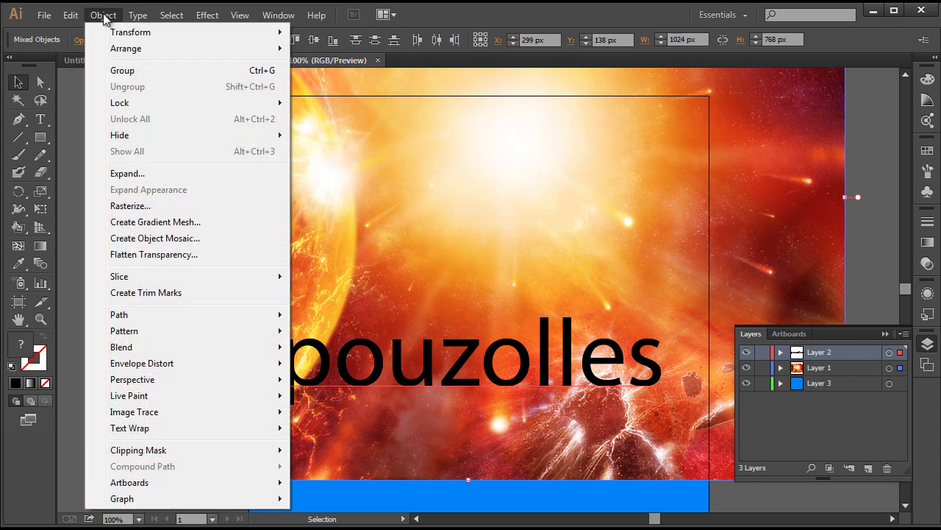
pyautogui.moveTo(138, 449)
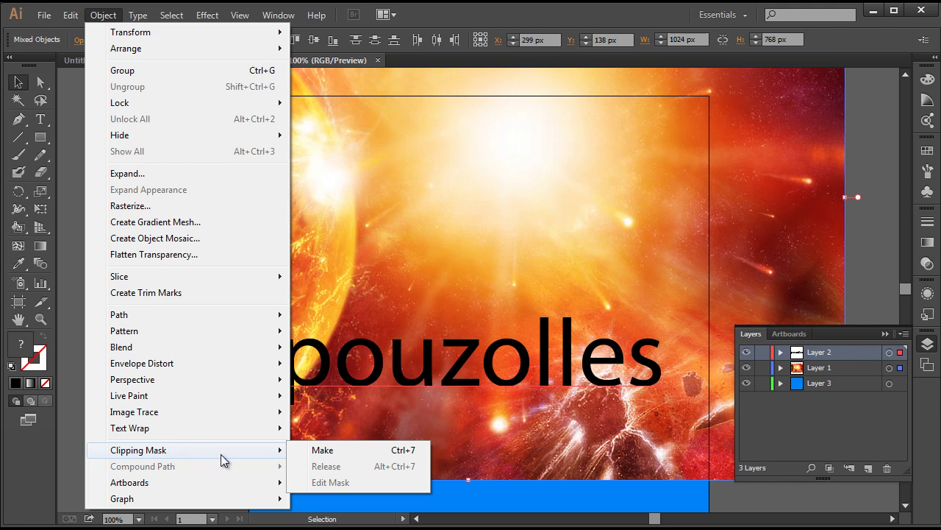
pyautogui.click(358, 451)
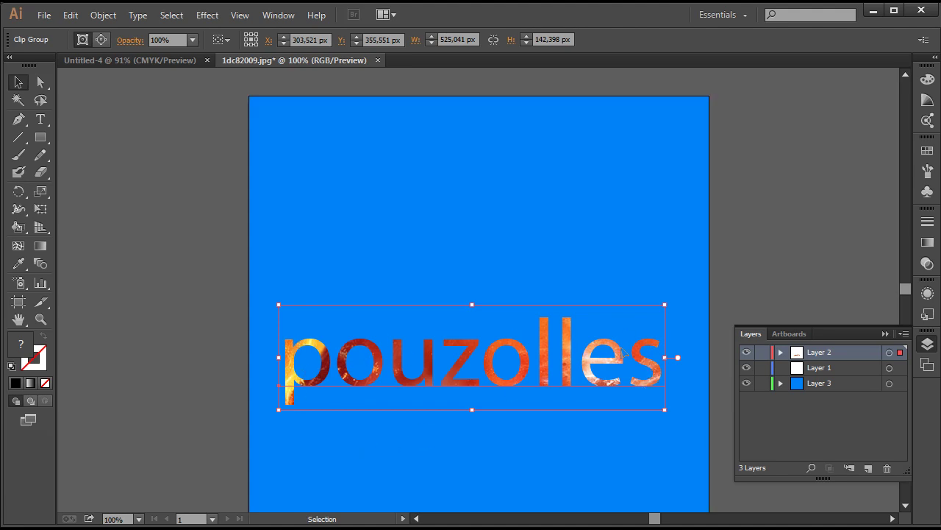
pyautogui.moveTo(546, 358)
pyautogui.mouseDown()
pyautogui.moveTo(527, 233)
pyautogui.moveTo(543, 364)
pyautogui.moveTo(573, 285)
pyautogui.mouseUp()
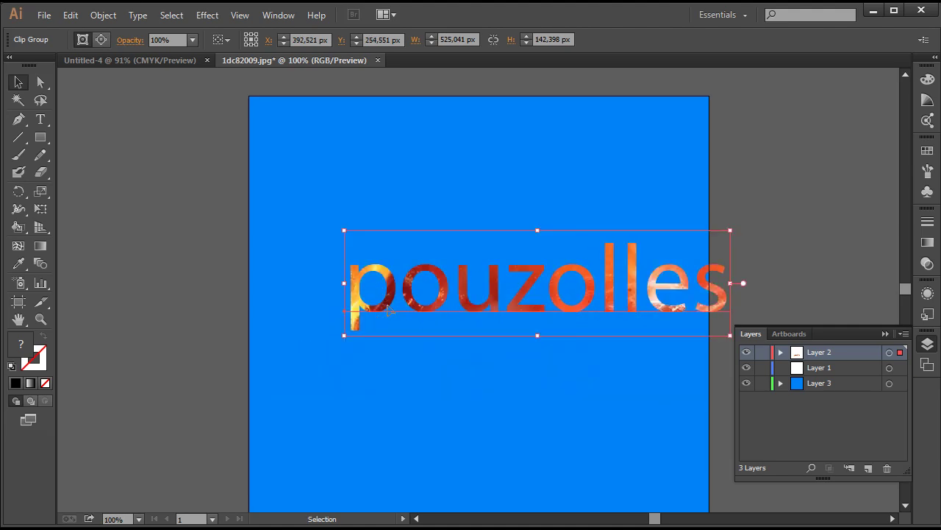
pyautogui.moveTo(582, 276)
pyautogui.mouseDown()
pyautogui.moveTo(491, 205)
pyautogui.moveTo(544, 318)
pyautogui.moveTo(523, 363)
pyautogui.mouseUp()
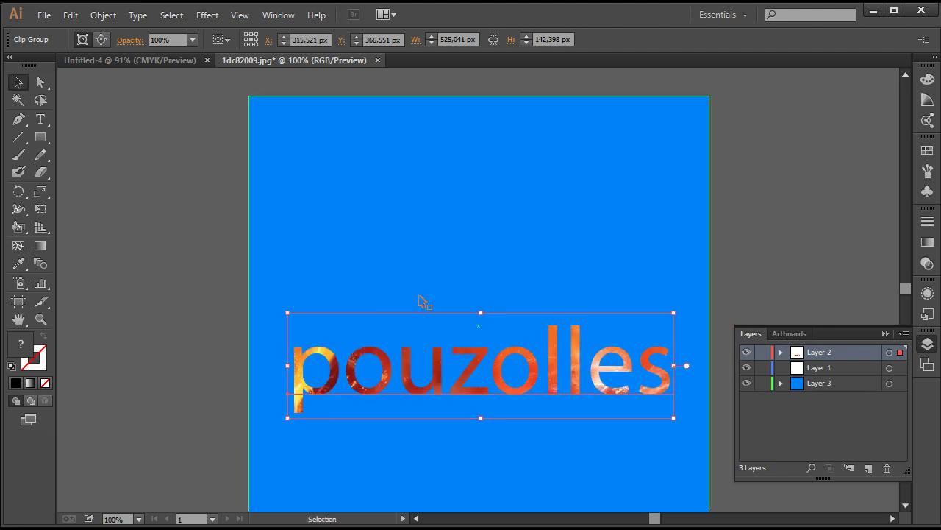
pyautogui.moveTo(421, 299); pyautogui.dragTo(401, 242)
# Step: Undo the last move and release the clipping mask with Ctrl+Alt+7
pyautogui.hotkey('ctrl', 'z')
pyautogui.hotkey('ctrl', 'alt', '7')
pyautogui.press('v')
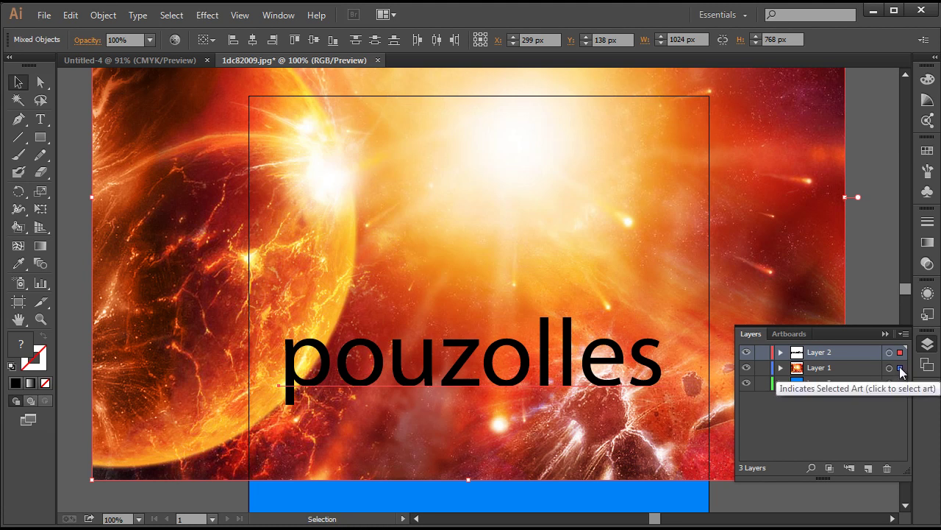
# Step: Reselect the space image and the pouzolles text in the Layers panel
pyautogui.click(900, 368)
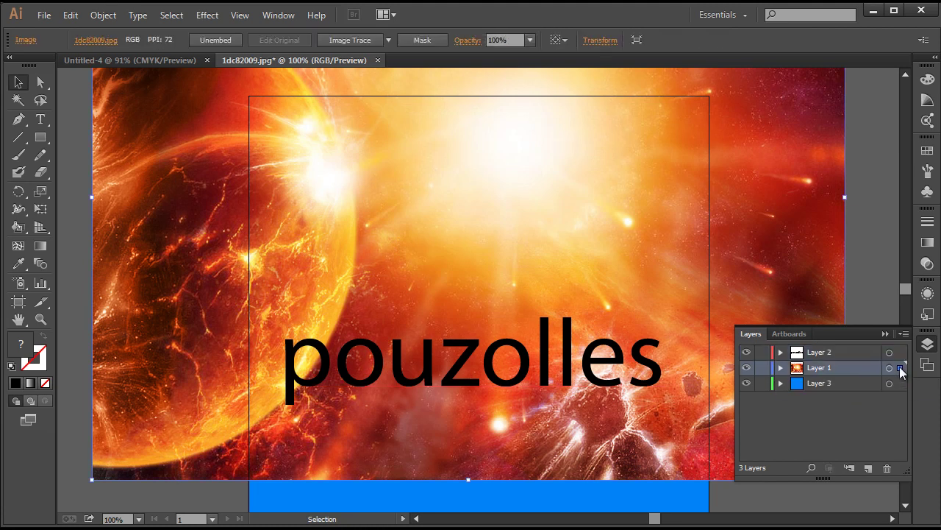
pyautogui.click(898, 352)
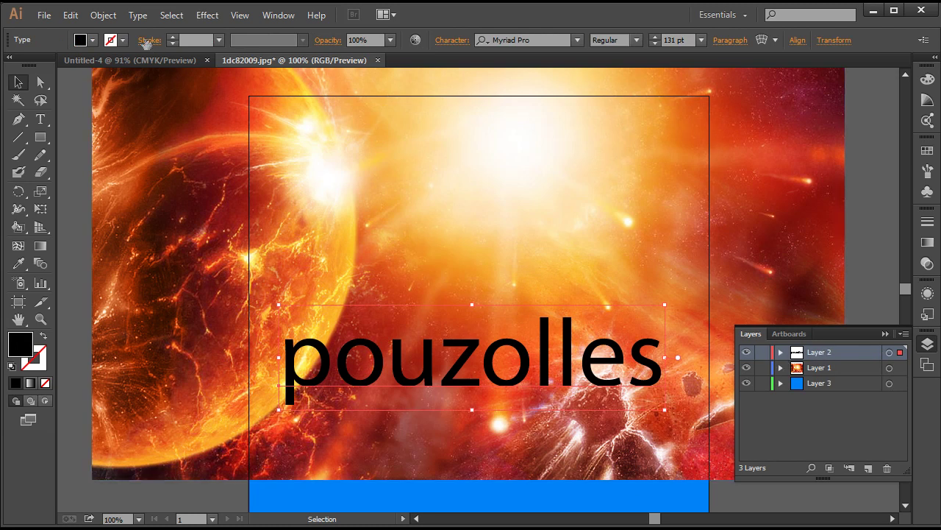
pyautogui.click(99, 16)
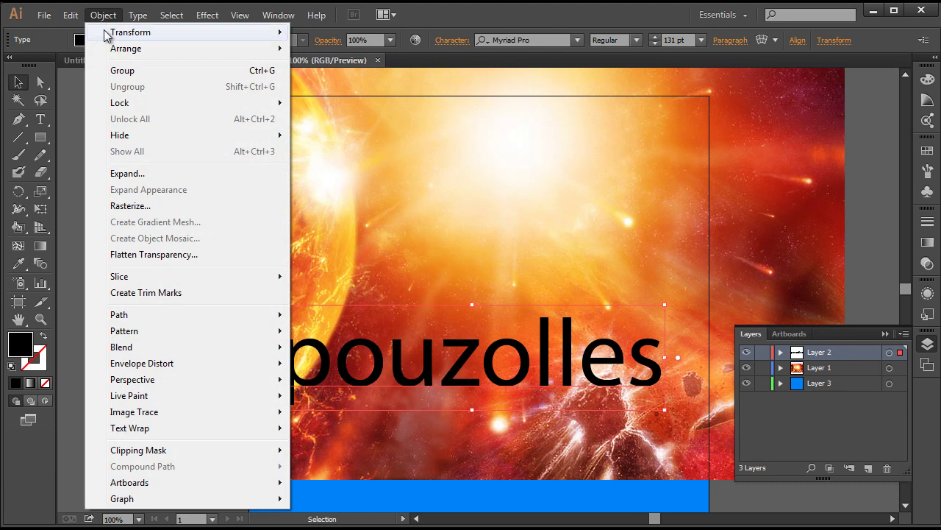
# Step: Expand the pouzolles text into outlined letter shapes and inspect the group in Layer 2
pyautogui.click(135, 176)
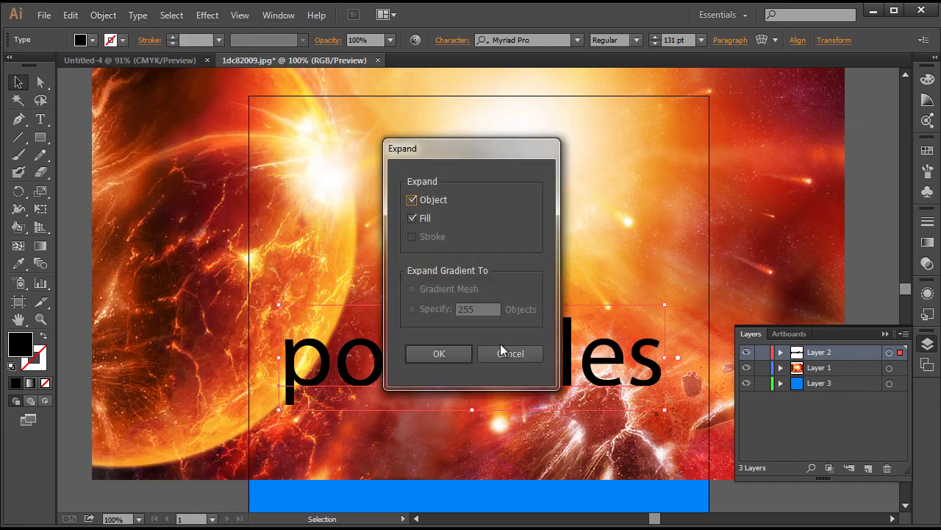
pyautogui.click(443, 356)
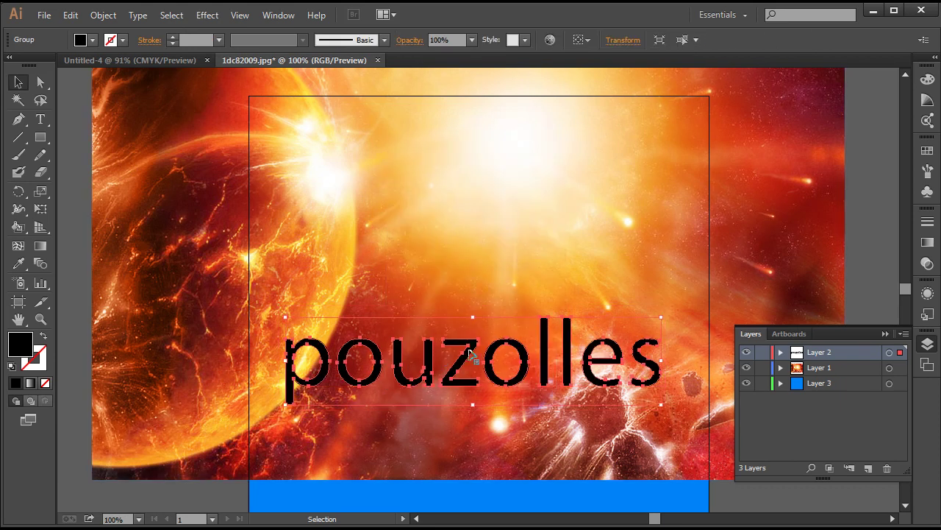
pyautogui.click(781, 352)
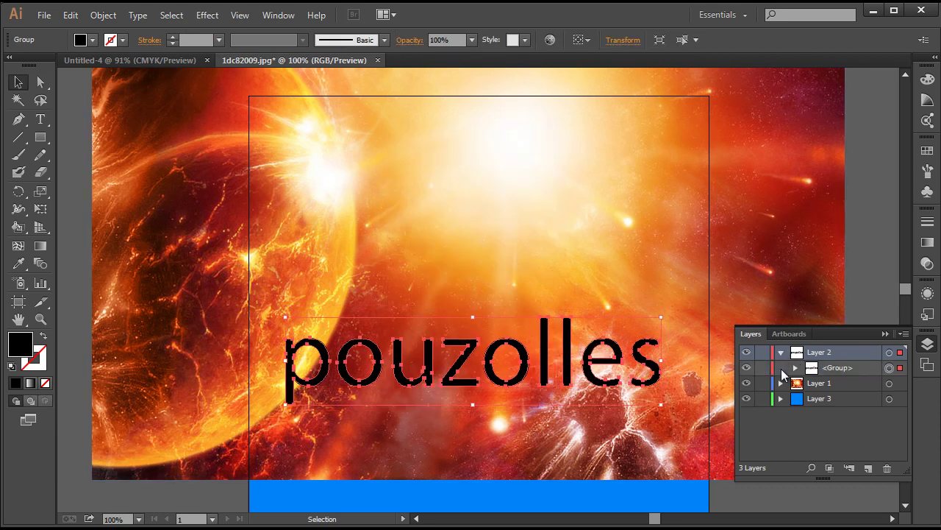
pyautogui.click(796, 368)
pyautogui.scroll(-3, 842, 407)
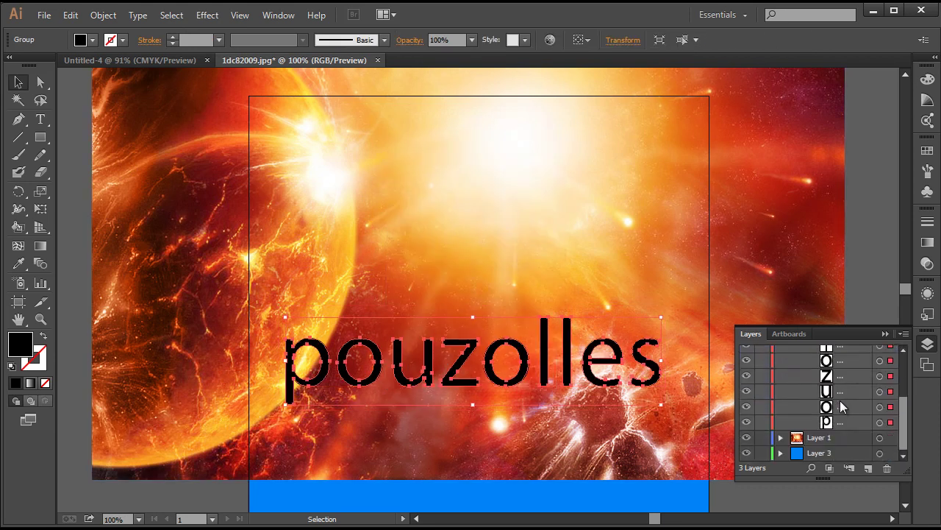
pyautogui.scroll(3, 842, 407)
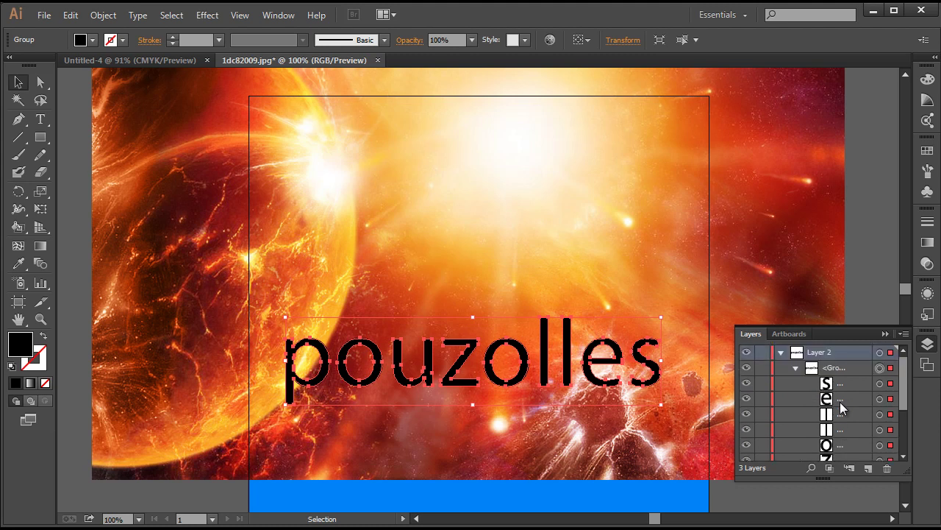
pyautogui.click(796, 367)
pyautogui.click(780, 352)
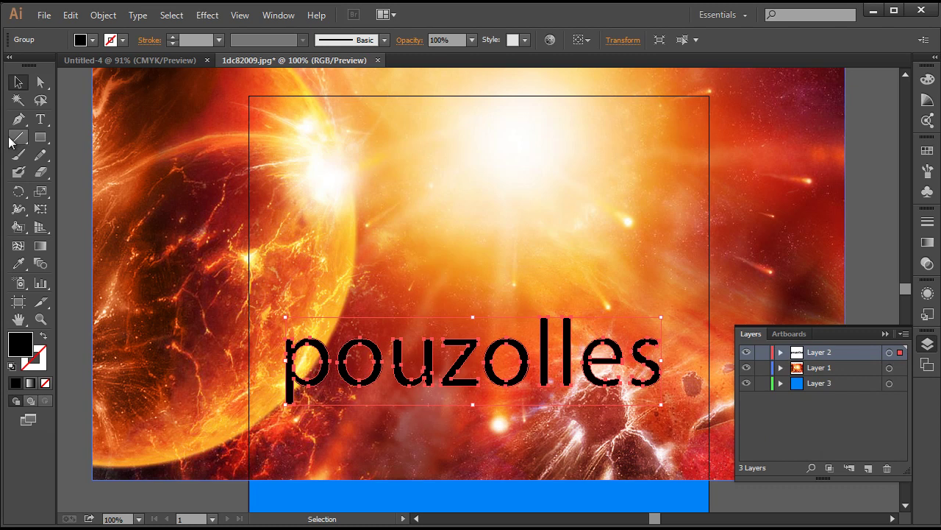
# Step: Select the outlined letter group and nudge it slightly higher
pyautogui.click(276, 361)
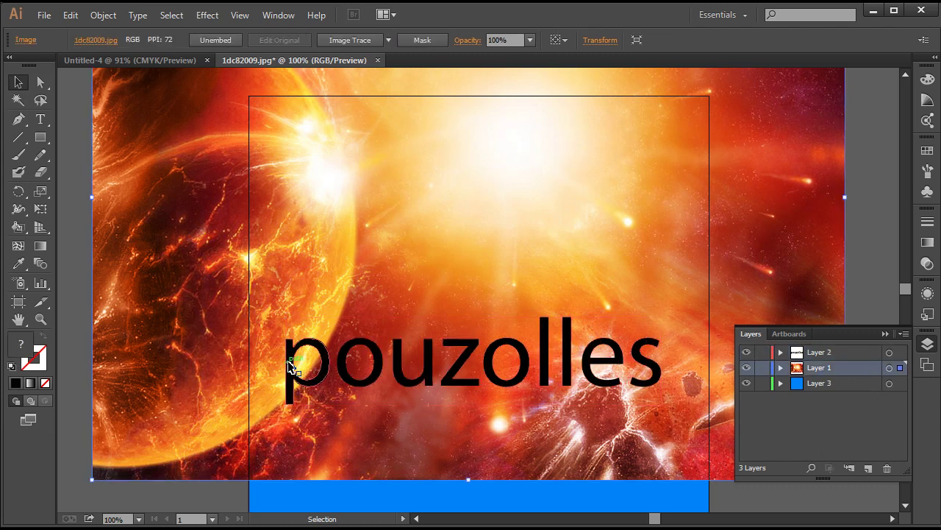
pyautogui.click(289, 365)
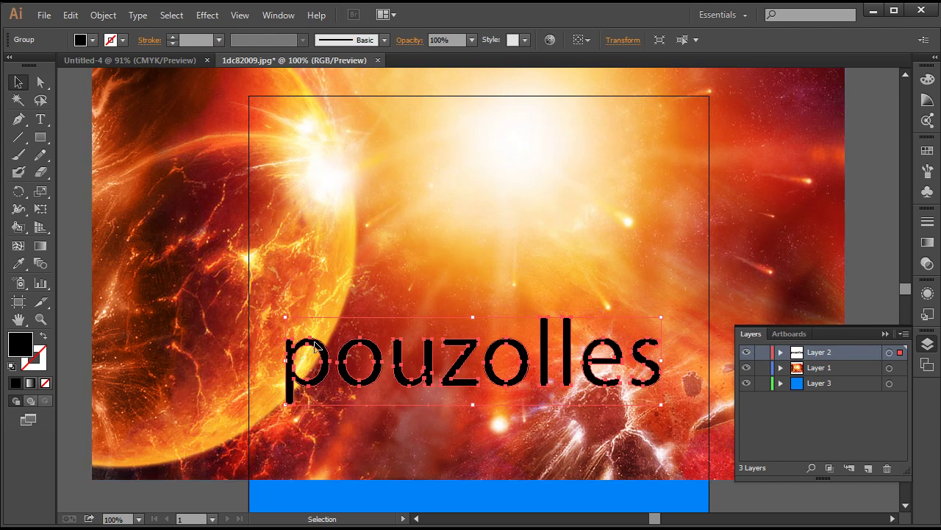
pyautogui.moveTo(315, 348); pyautogui.dragTo(315, 328)
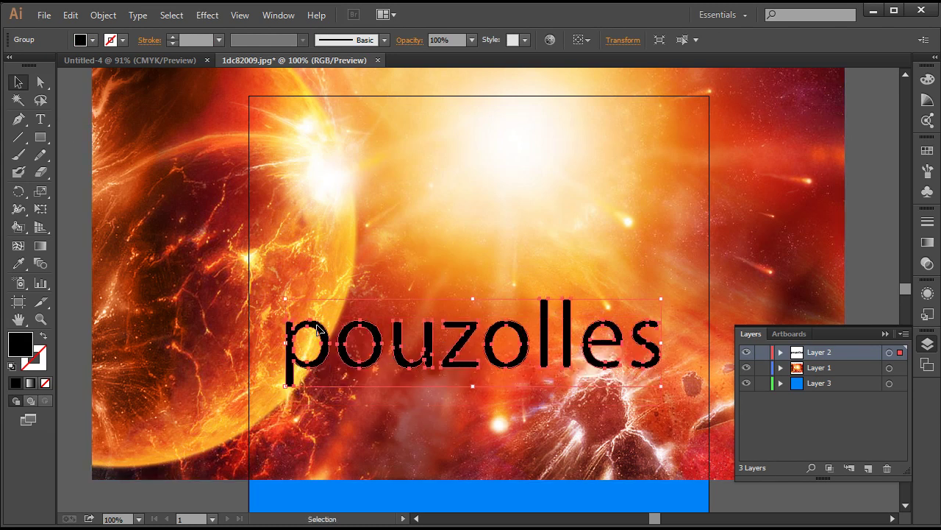
pyautogui.click(41, 80)
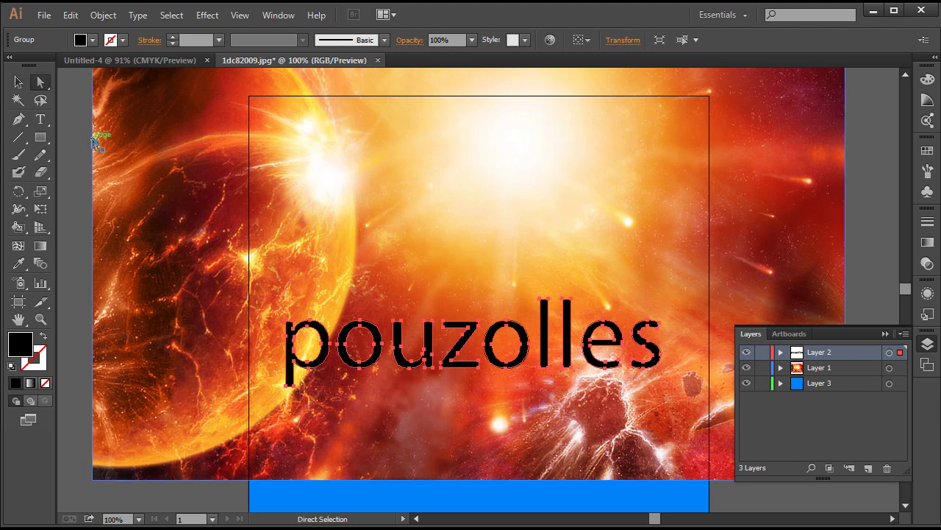
# Step: Select just the letter p and raise it upward
pyautogui.click(127, 184)
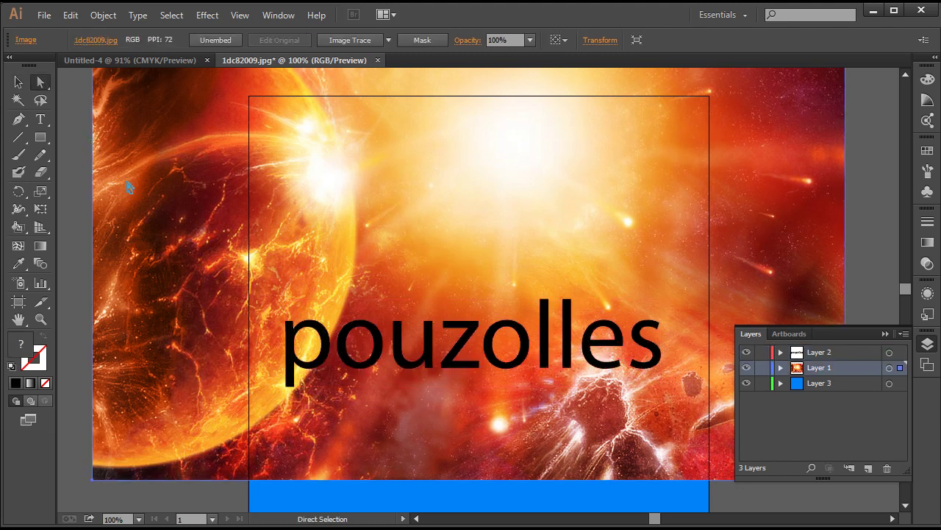
pyautogui.click(315, 329)
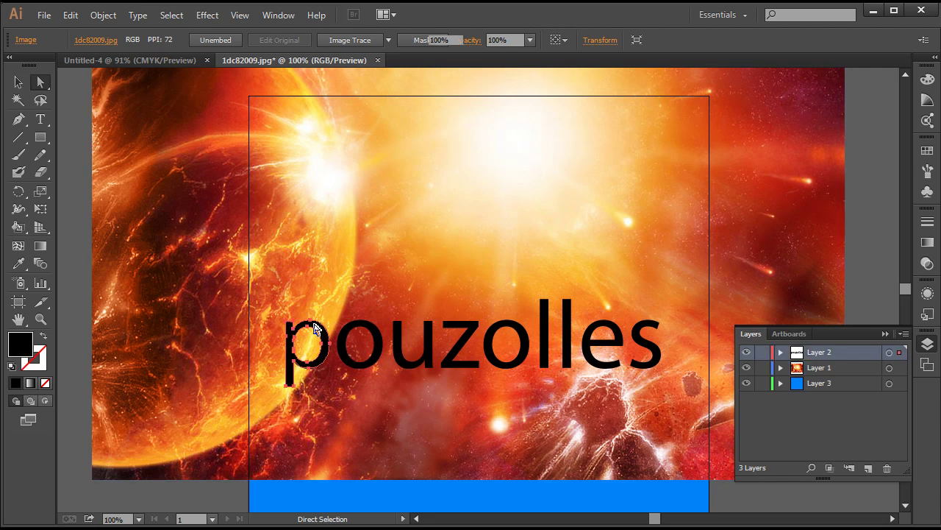
pyautogui.moveTo(315, 329); pyautogui.dragTo(314, 286)
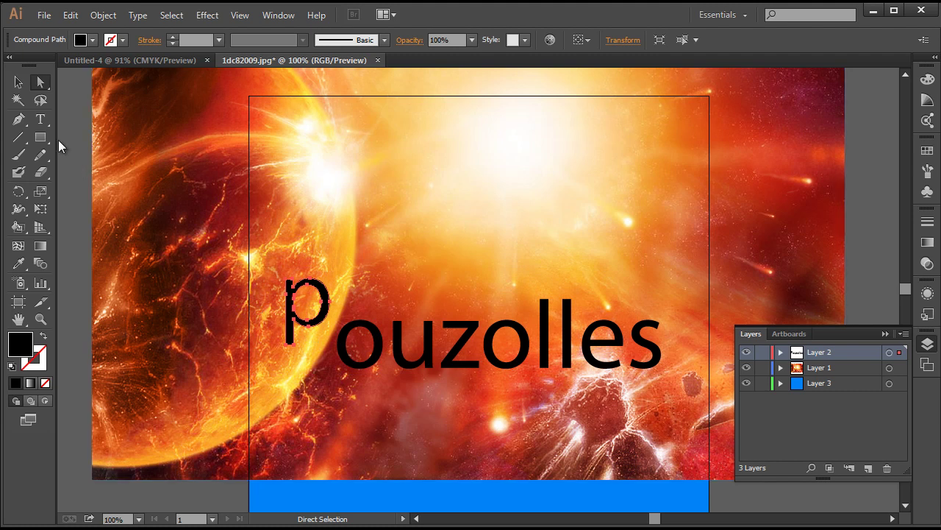
# Step: Scale the p up from a corner and settle it lower and further left
pyautogui.click(16, 84)
pyautogui.moveTo(326, 270)
pyautogui.mouseDown()
pyautogui.moveTo(372, 243)
pyautogui.moveTo(378, 217)
pyautogui.mouseUp()
pyautogui.moveTo(325, 304); pyautogui.dragTo(311, 328)
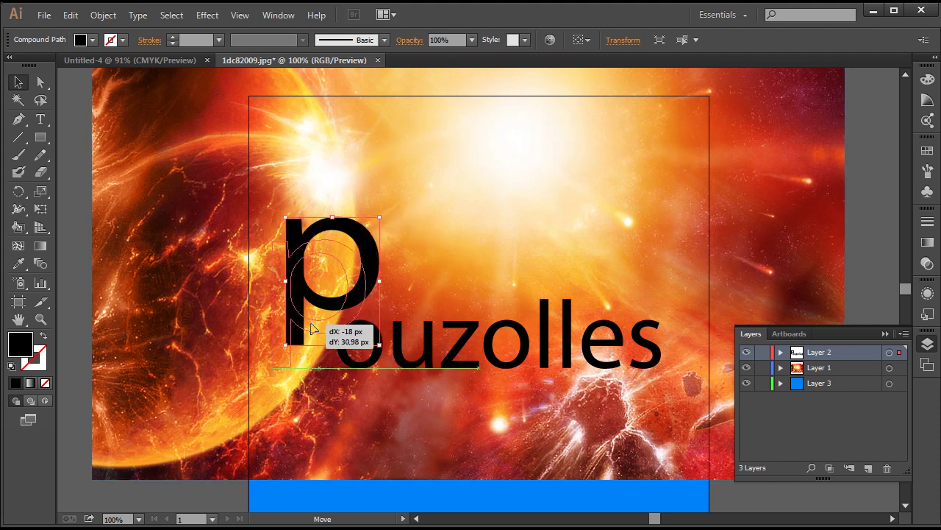
pyautogui.moveTo(311, 328); pyautogui.dragTo(298, 342)
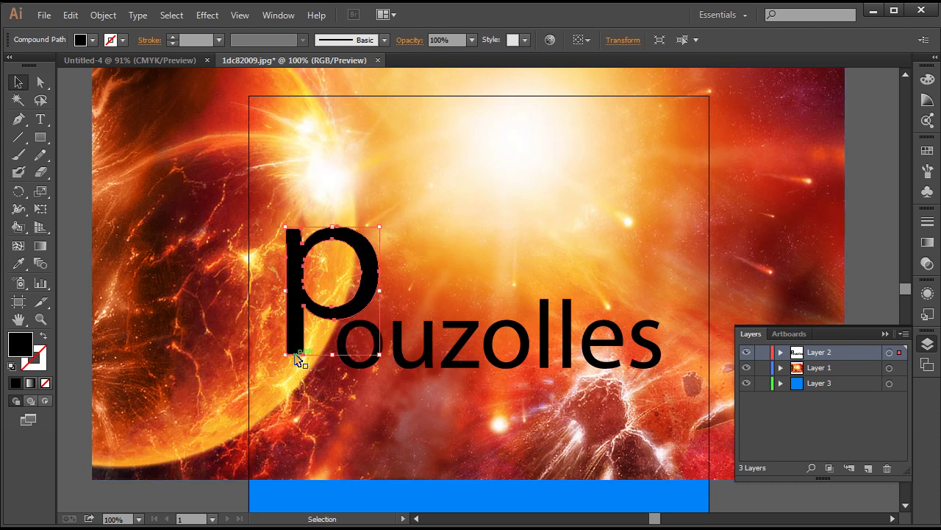
pyautogui.press('a')
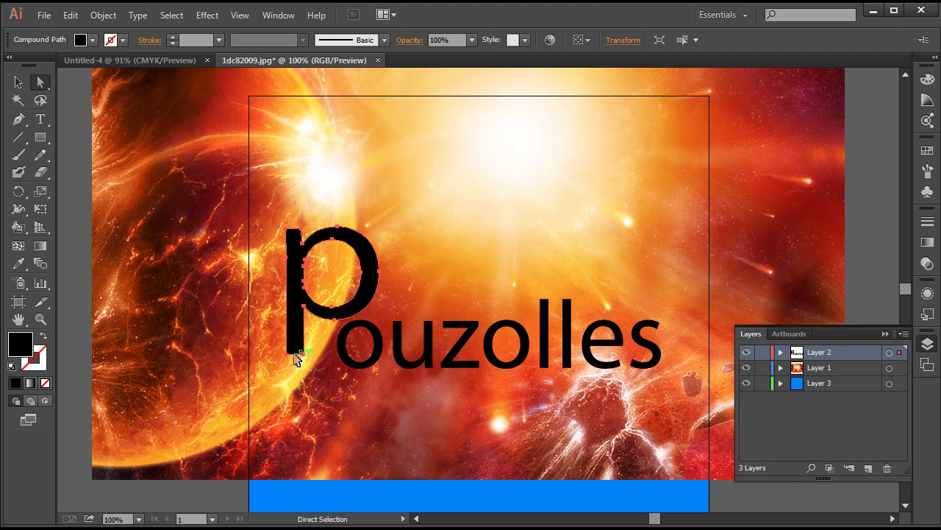
pyautogui.click(278, 362)
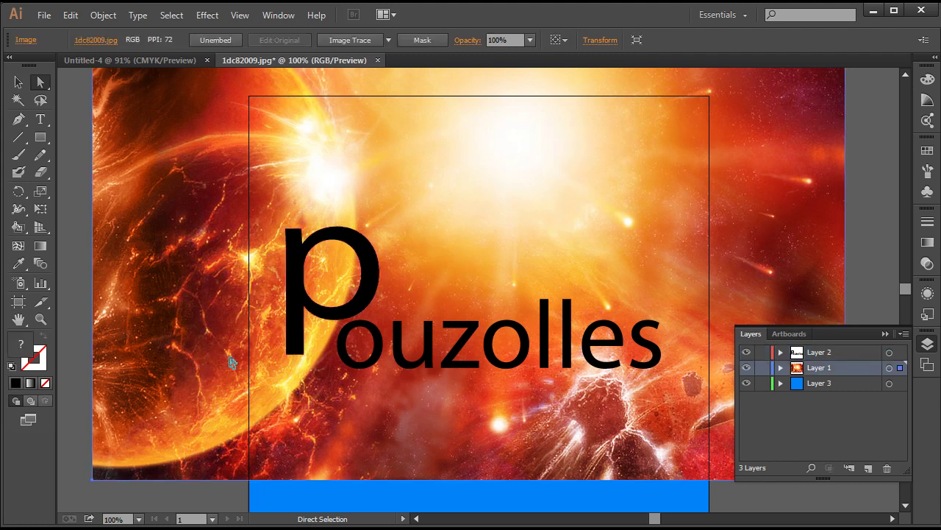
# Step: Select all Layer 2 letter outlines together with the fiery background image
pyautogui.moveTo(300, 357); pyautogui.dragTo(295, 374)
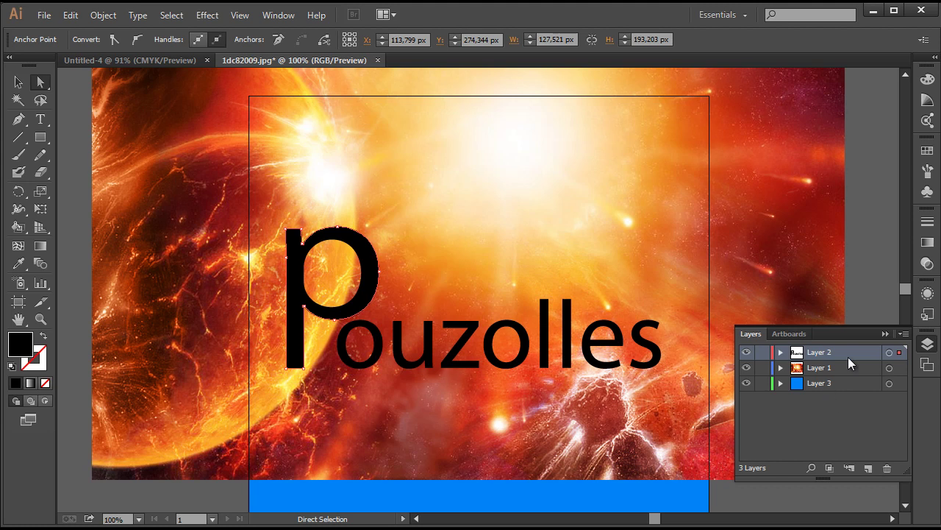
pyautogui.click(901, 353)
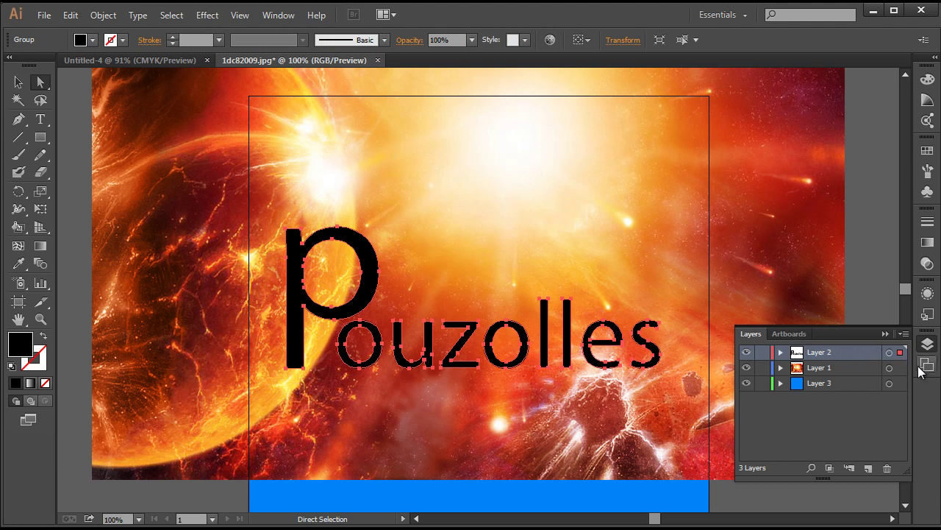
pyautogui.keyDown('shift'); pyautogui.click(900, 367); pyautogui.keyUp('shift')
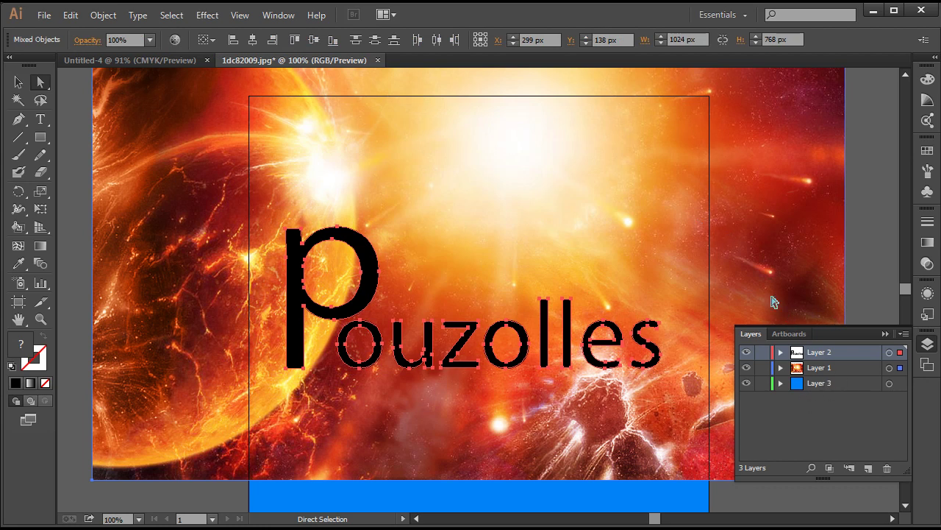
pyautogui.click(103, 15)
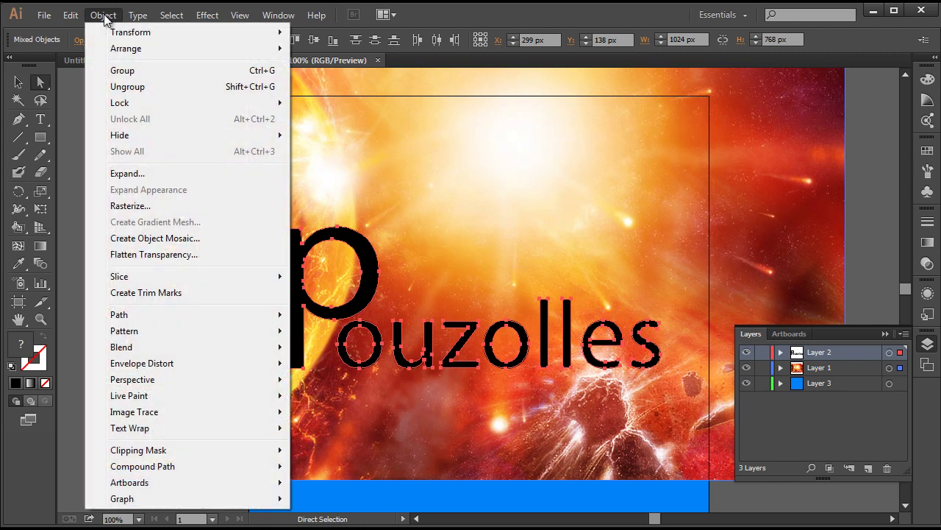
pyautogui.moveTo(138, 450)
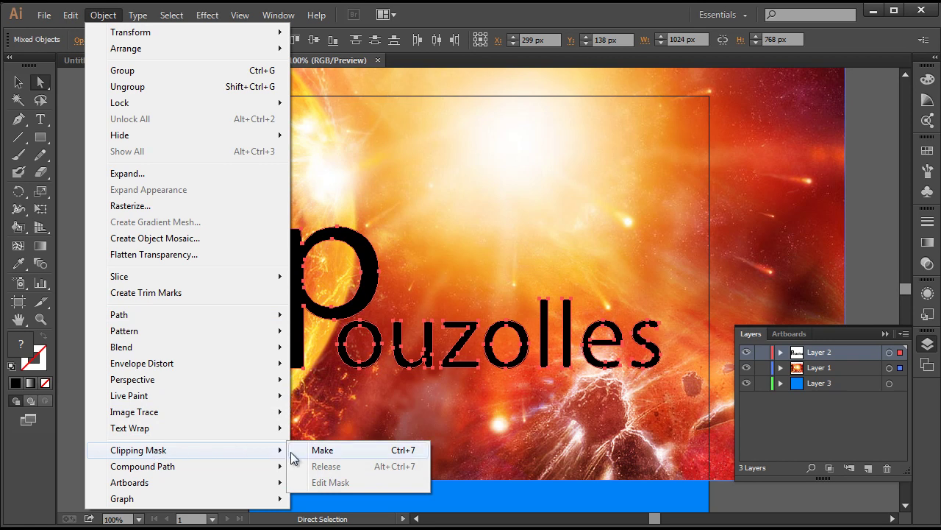
pyautogui.click(336, 456)
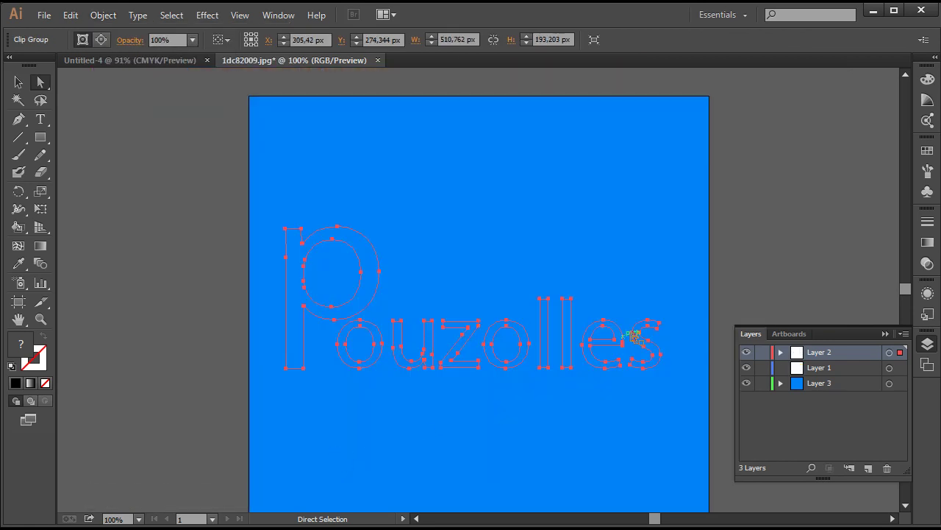
pyautogui.click(792, 210)
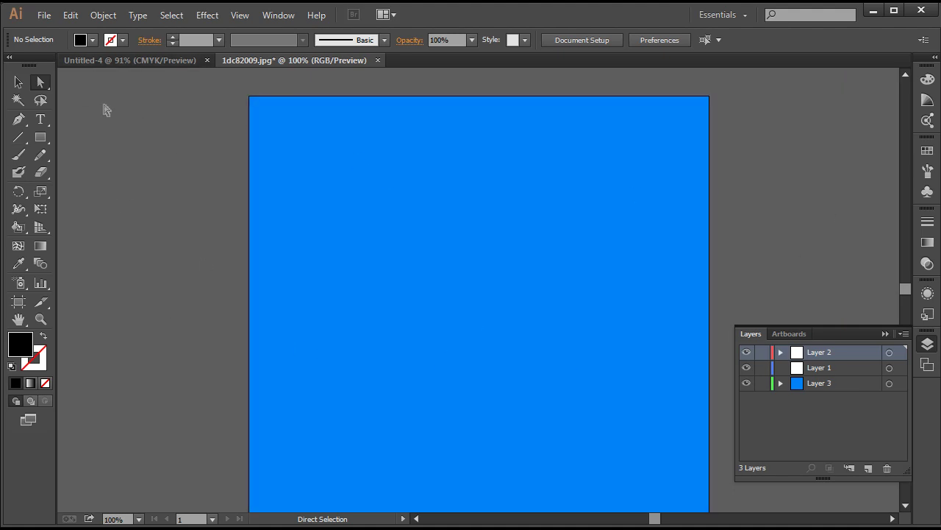
pyautogui.hotkey('ctrl', 'z')
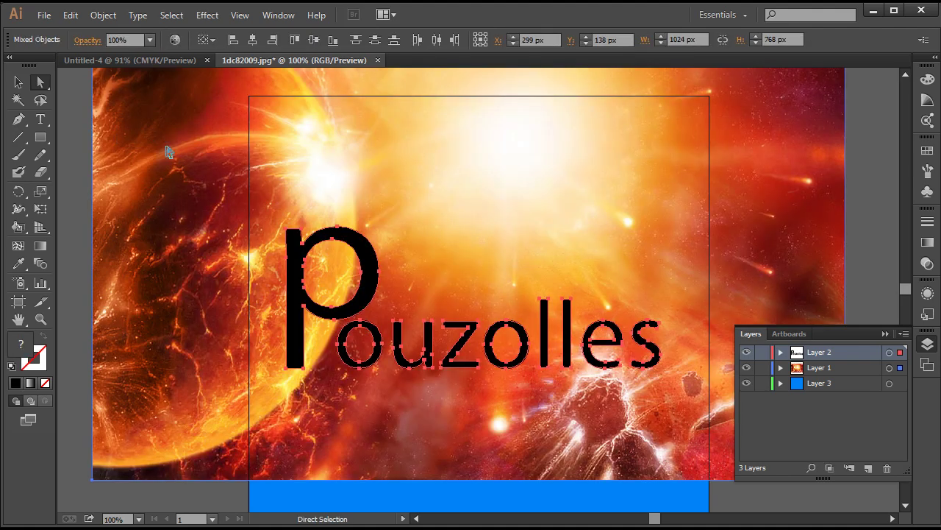
# Step: Make the pouzolles letter outlines one compound path, then add the fire image to the selection
pyautogui.click(72, 98)
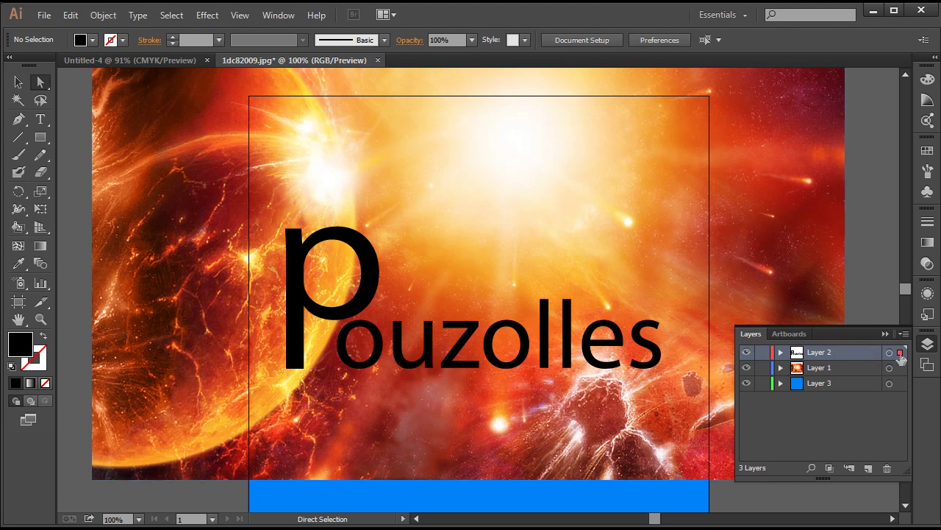
pyautogui.click(901, 354)
pyautogui.click(103, 14)
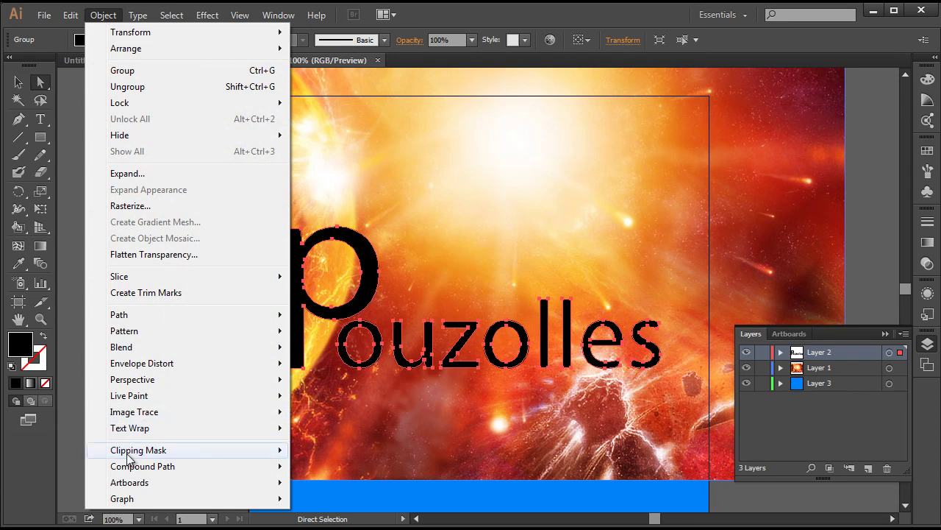
pyautogui.moveTo(143, 466)
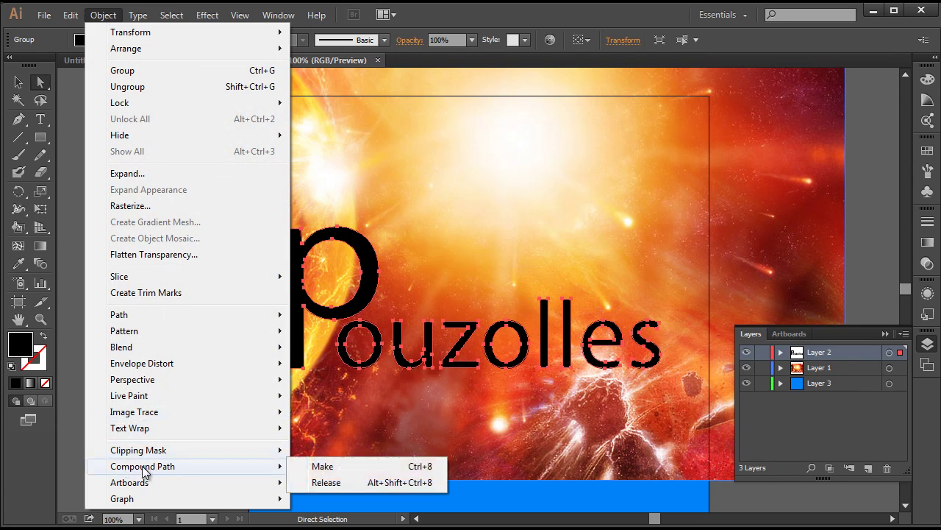
pyautogui.click(353, 467)
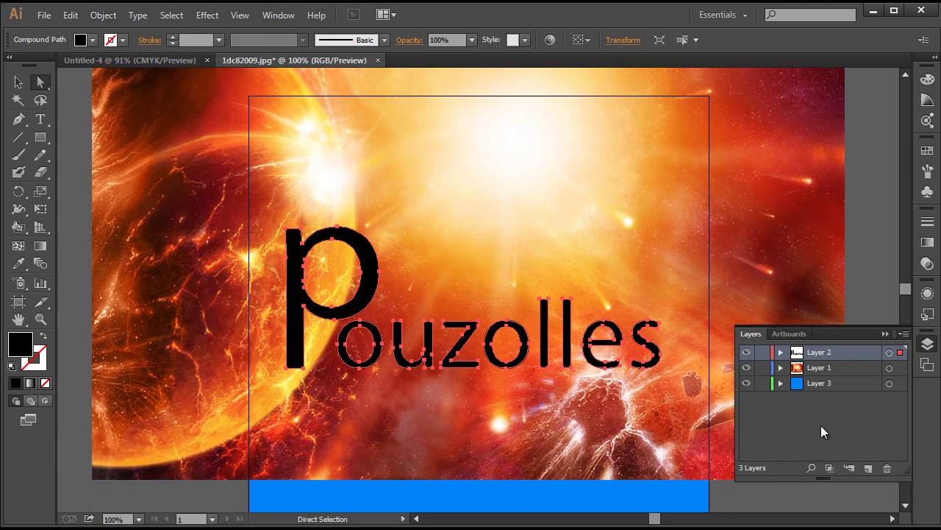
pyautogui.click(902, 368)
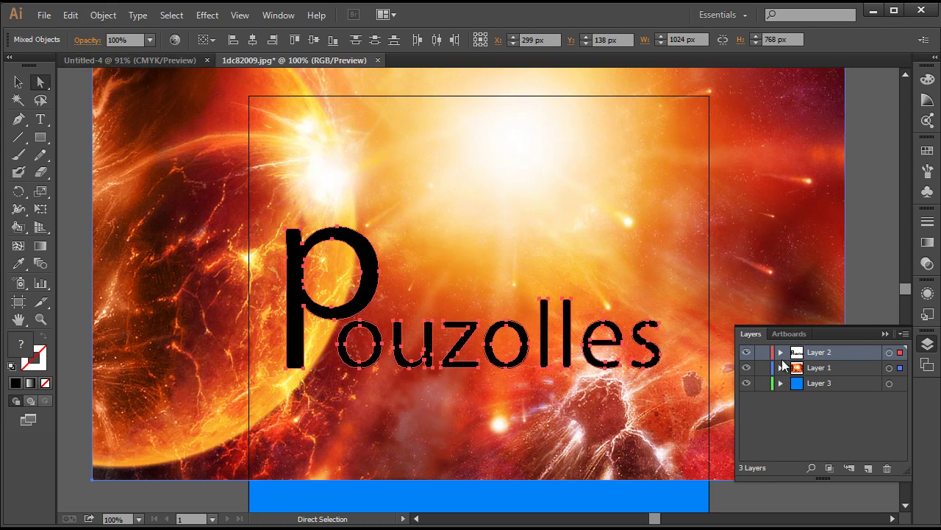
pyautogui.click(98, 16)
pyautogui.moveTo(138, 450)
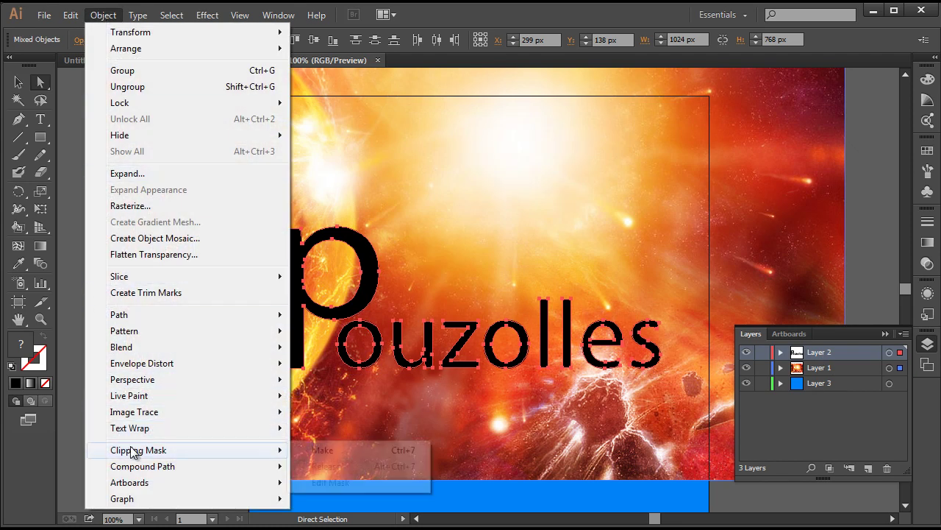
# Step: Clip the fire image to the letters and toggle the blue background layer off and on
pyautogui.click(321, 451)
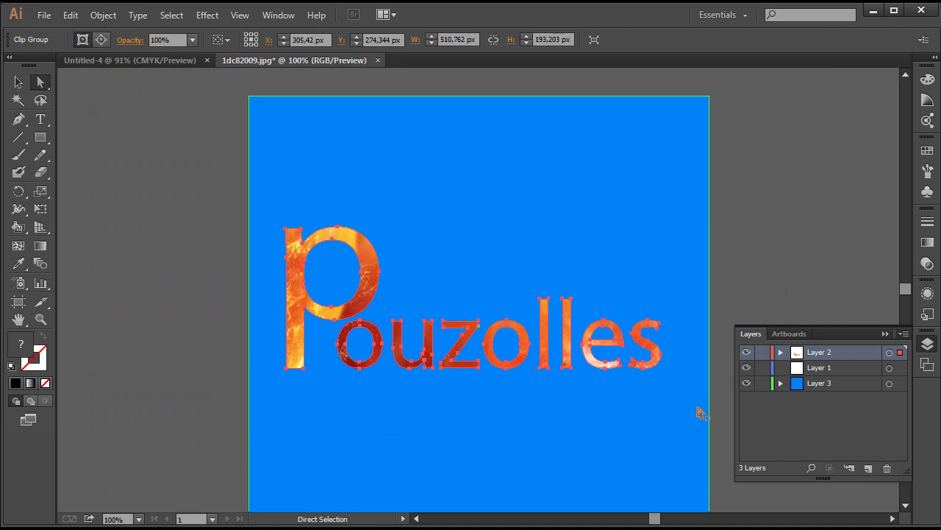
pyautogui.click(747, 385)
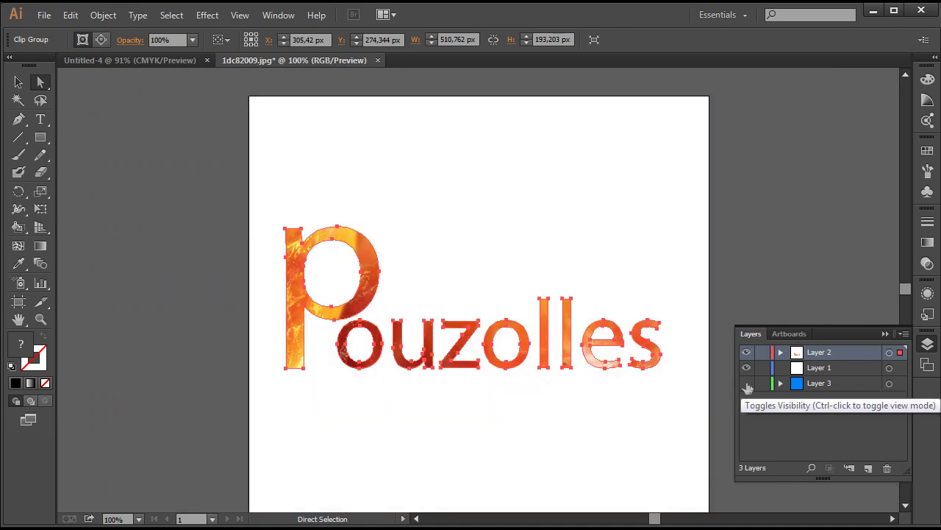
pyautogui.click(747, 384)
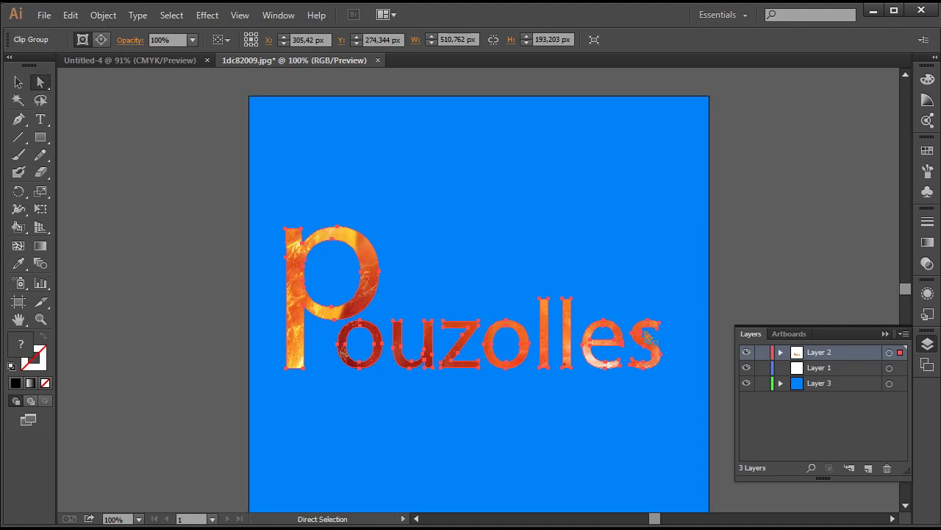
# Step: Pull the final s's anchors outward into an upward spike and a downward swept tail
pyautogui.moveTo(659, 325); pyautogui.dragTo(681, 289)
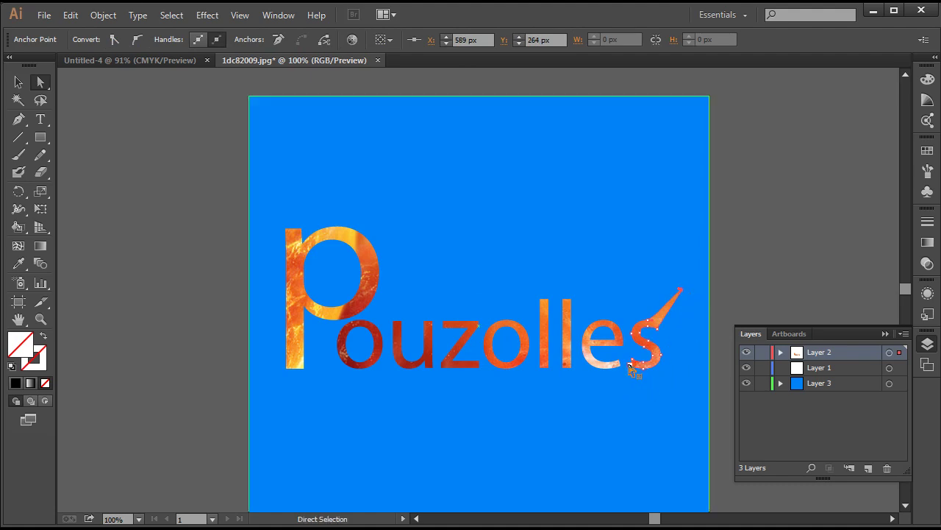
pyautogui.moveTo(630, 367); pyautogui.dragTo(550, 395)
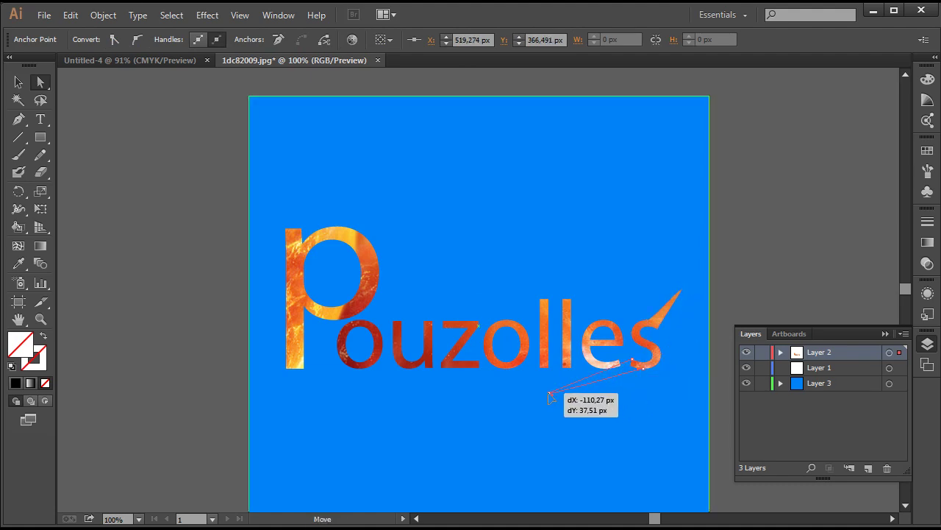
pyautogui.moveTo(550, 395); pyautogui.dragTo(577, 406)
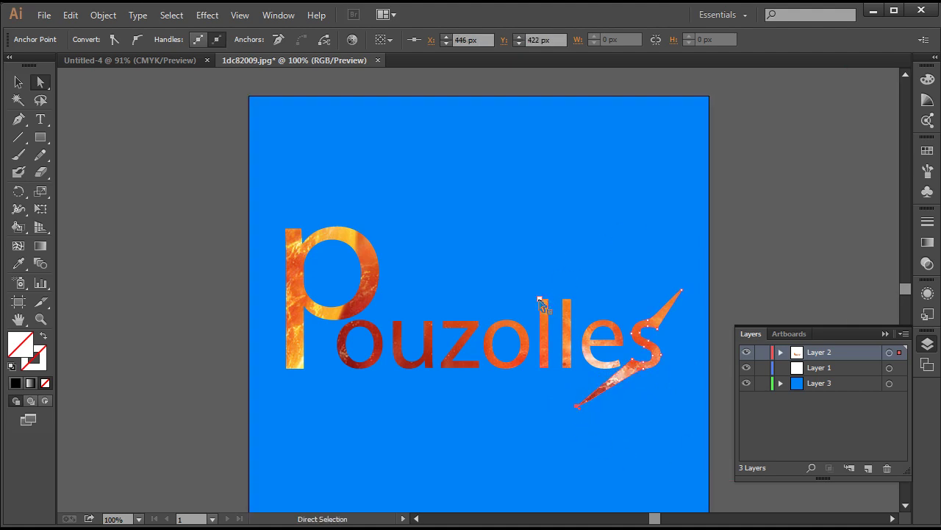
# Step: Stretch the l's top into a tall pointed spike and pull the z's top-right corner into a point
pyautogui.moveTo(541, 303)
pyautogui.mouseDown()
pyautogui.moveTo(490, 271)
pyautogui.moveTo(514, 254)
pyautogui.mouseUp()
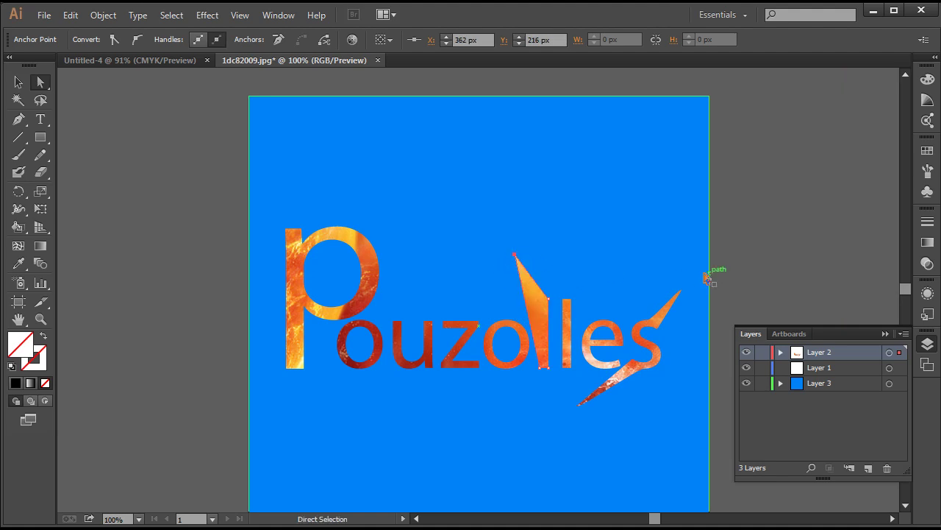
pyautogui.moveTo(548, 302); pyautogui.dragTo(527, 272)
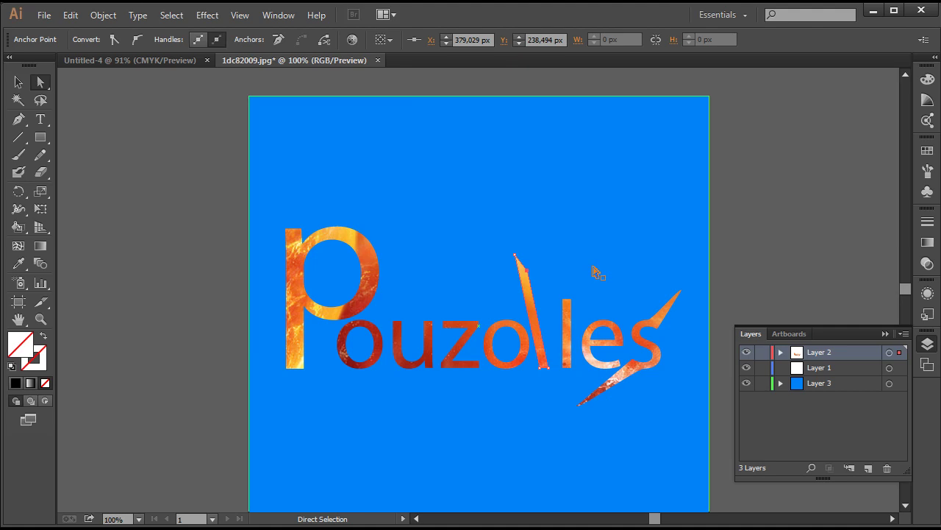
pyautogui.click(478, 324)
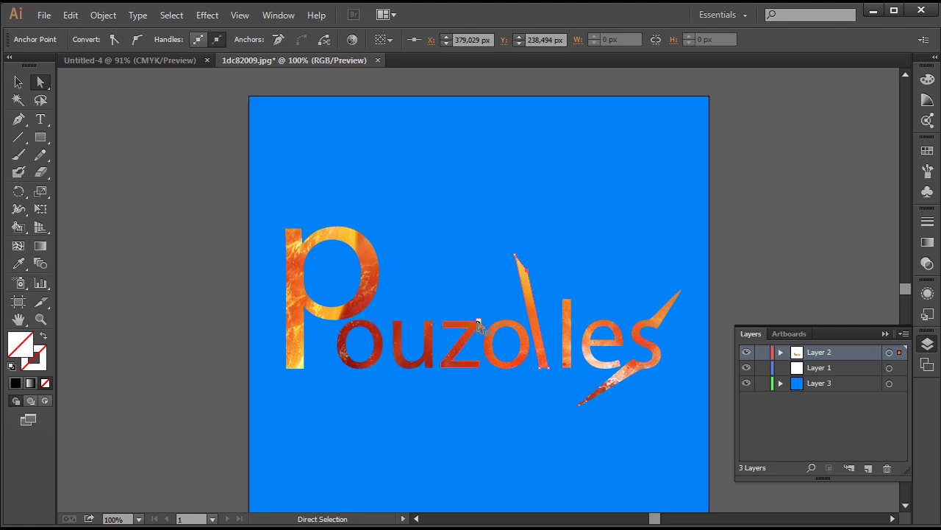
pyautogui.moveTo(480, 325); pyautogui.dragTo(509, 308)
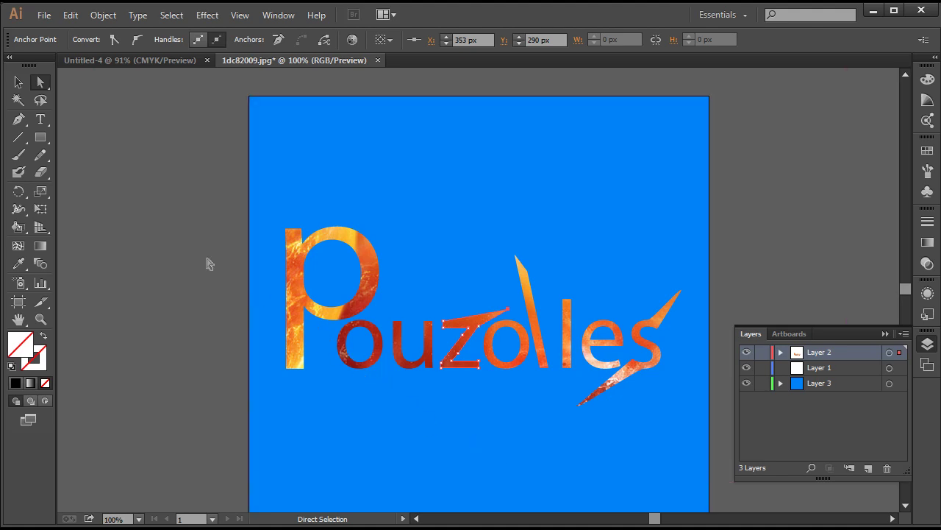
# Step: Move the whole fiery pouzolles clip group slightly higher on the blue artboard
pyautogui.click(17, 82)
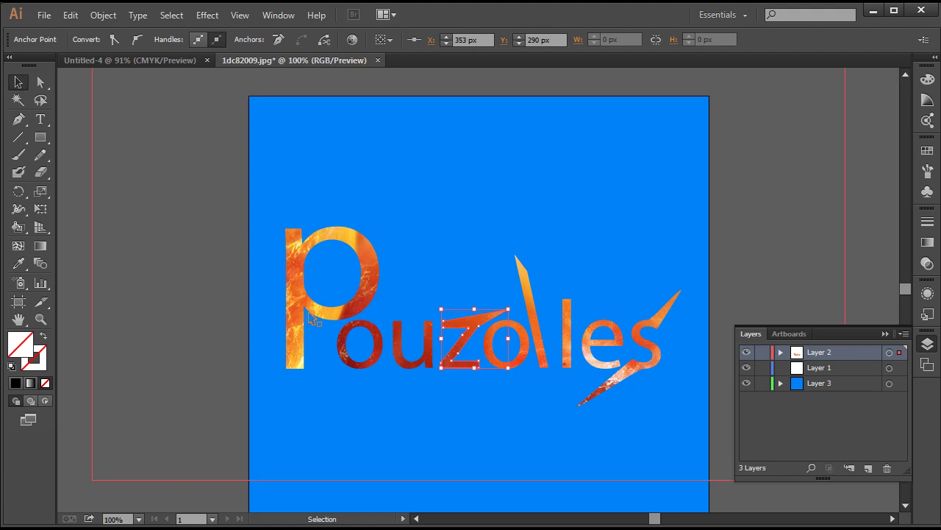
pyautogui.moveTo(295, 328); pyautogui.dragTo(299, 272)
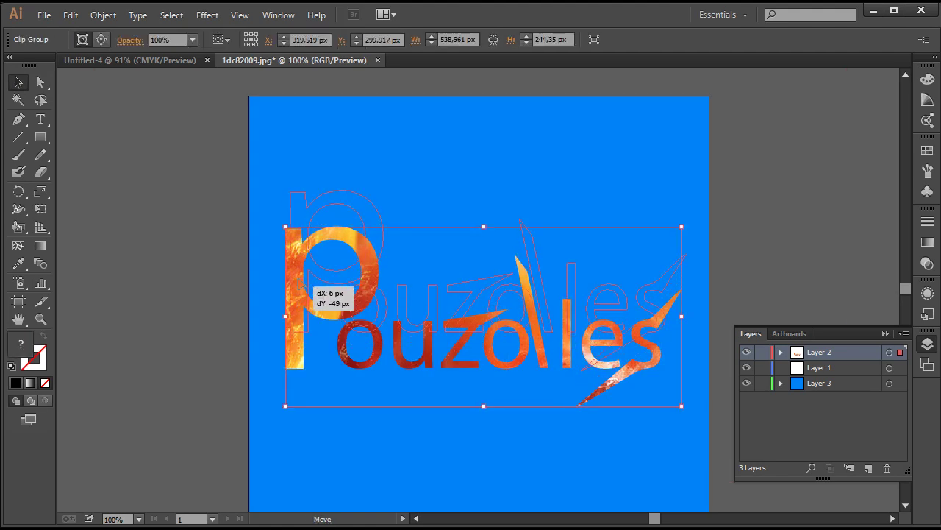
pyautogui.moveTo(299, 272)
pyautogui.mouseDown()
pyautogui.moveTo(346, 351)
pyautogui.moveTo(297, 316)
pyautogui.mouseUp()
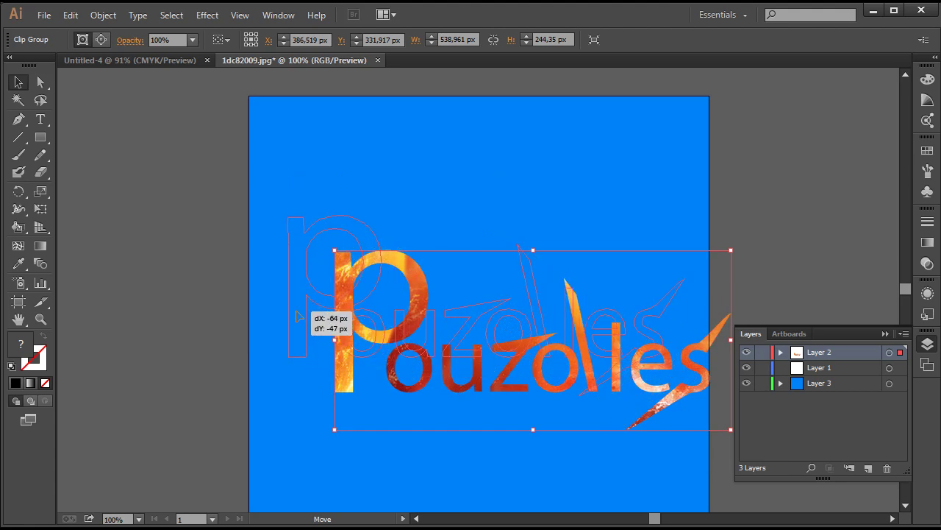